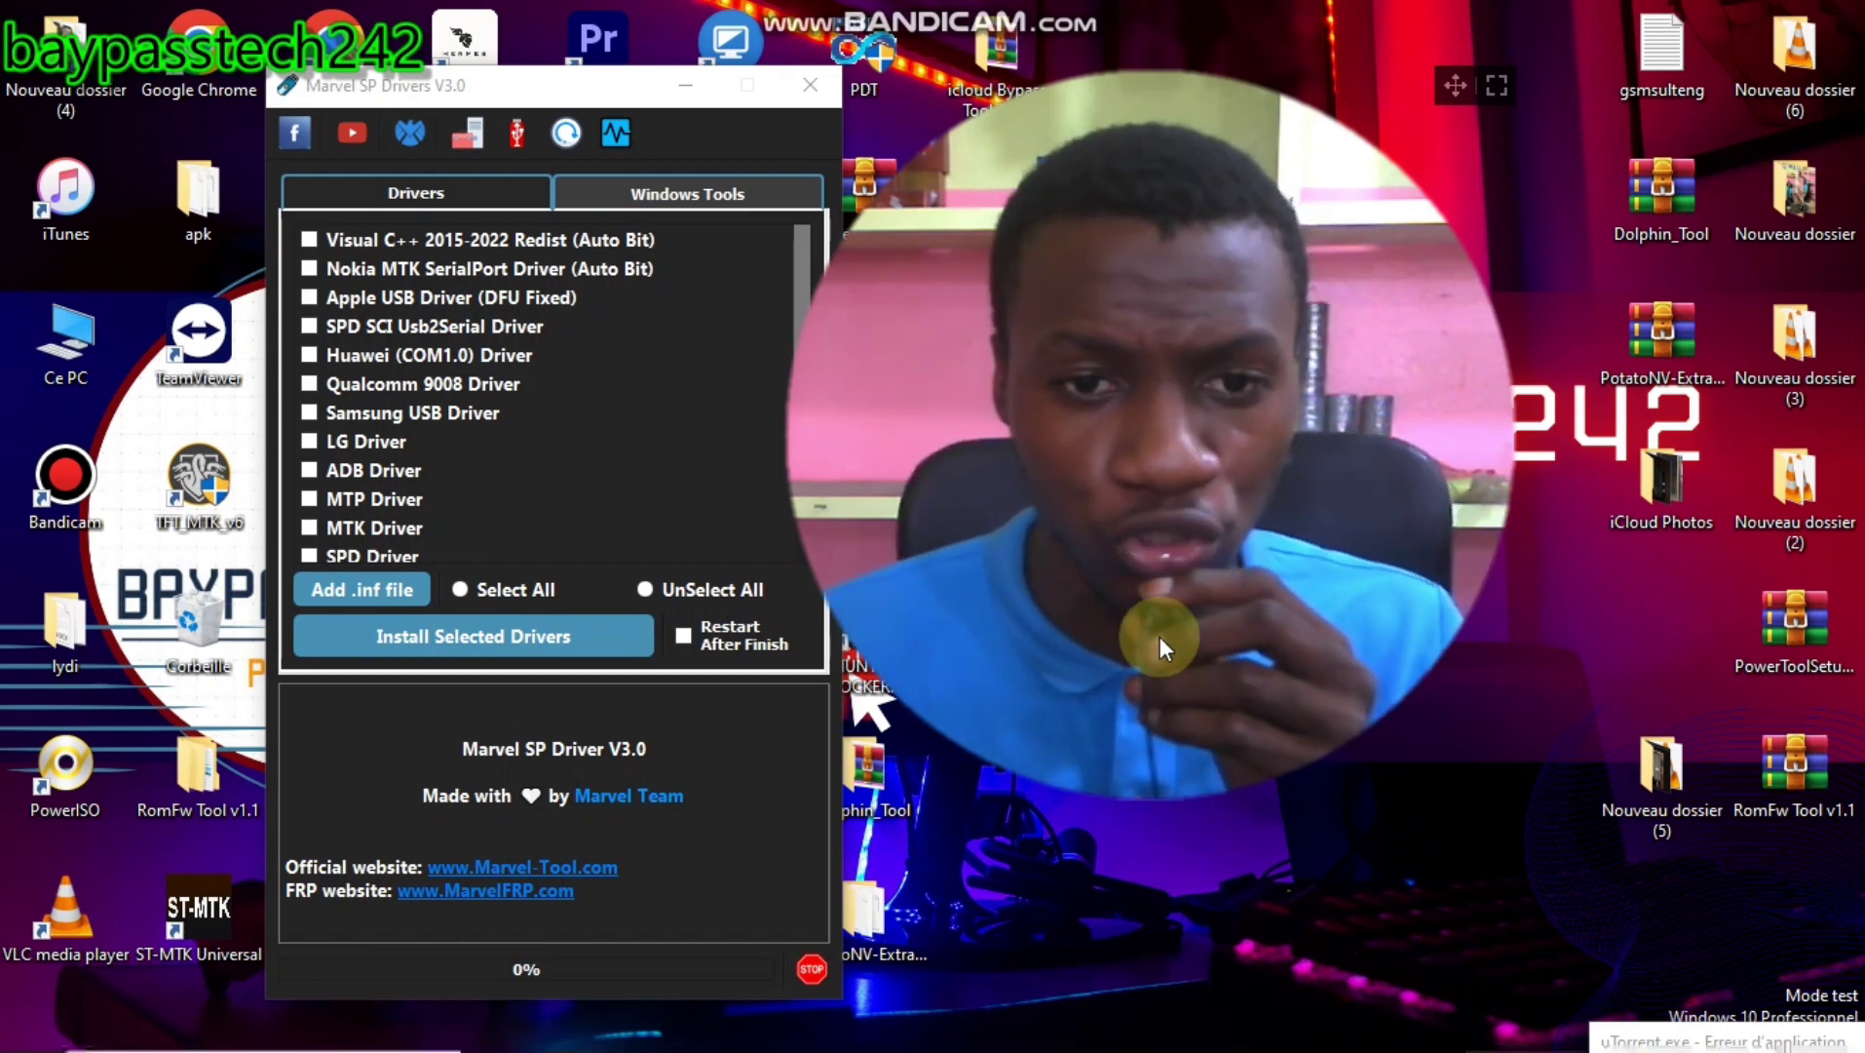
- Close the Marvel SP Drivers window and switch to Chrome, maximizing the window with the driver download post
{"action": "left_click", "coordinate": [834, 92]}
{"action": "mouse_move", "coordinate": [1102, 1044]}
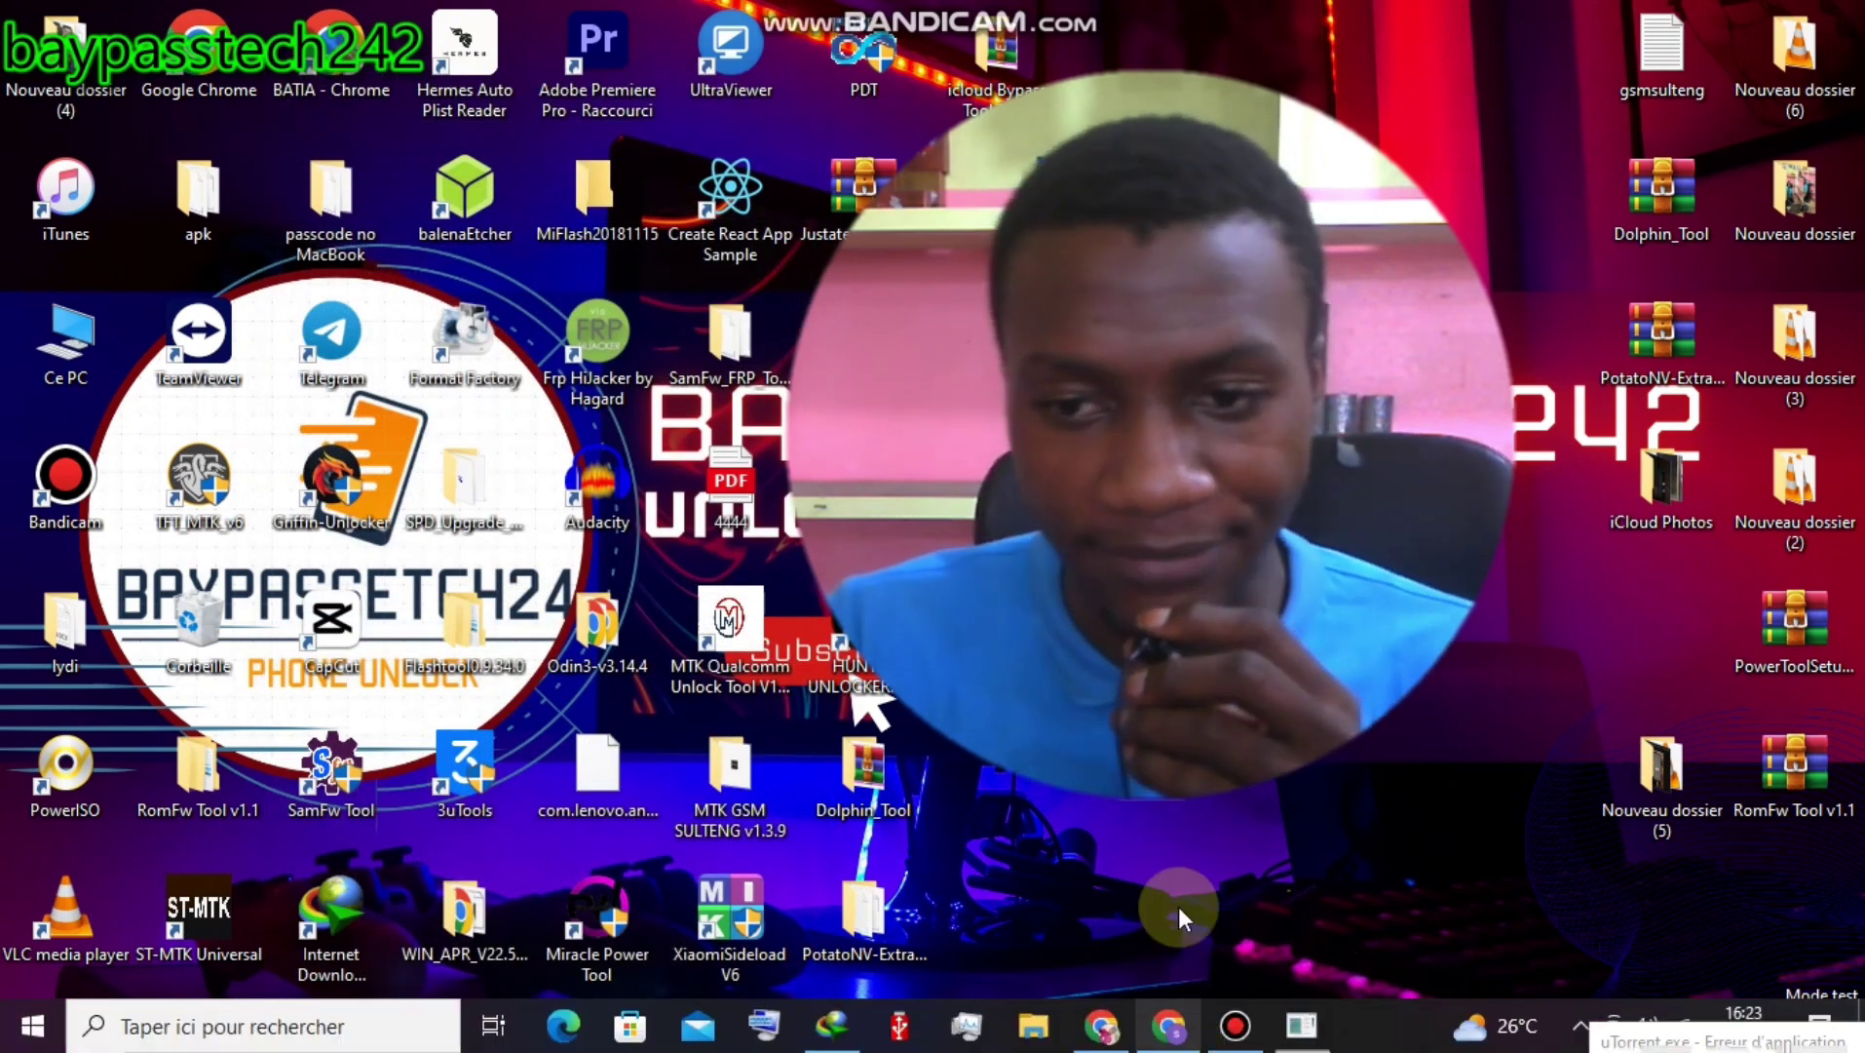
{"action": "left_click", "coordinate": [1101, 1043]}
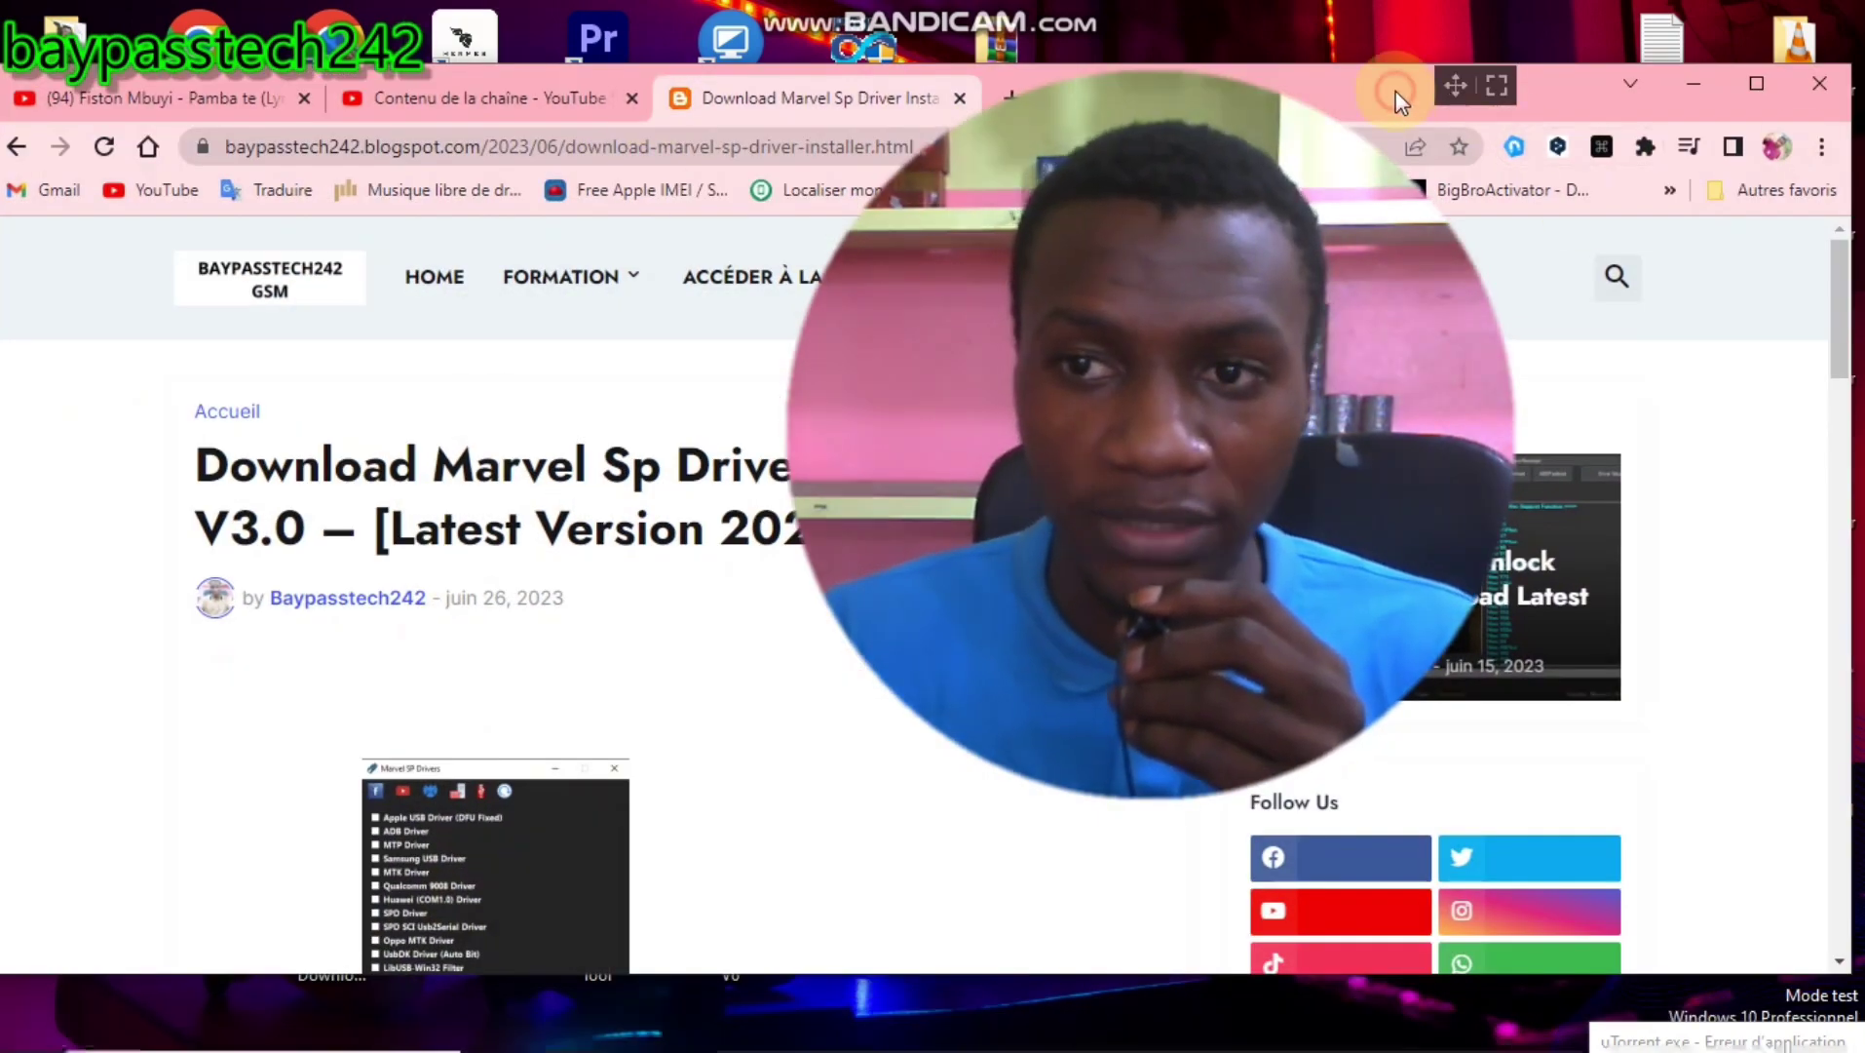
{"action": "left_click_drag", "start_coordinate": [1567, 94], "coordinate": [1581, 10]}
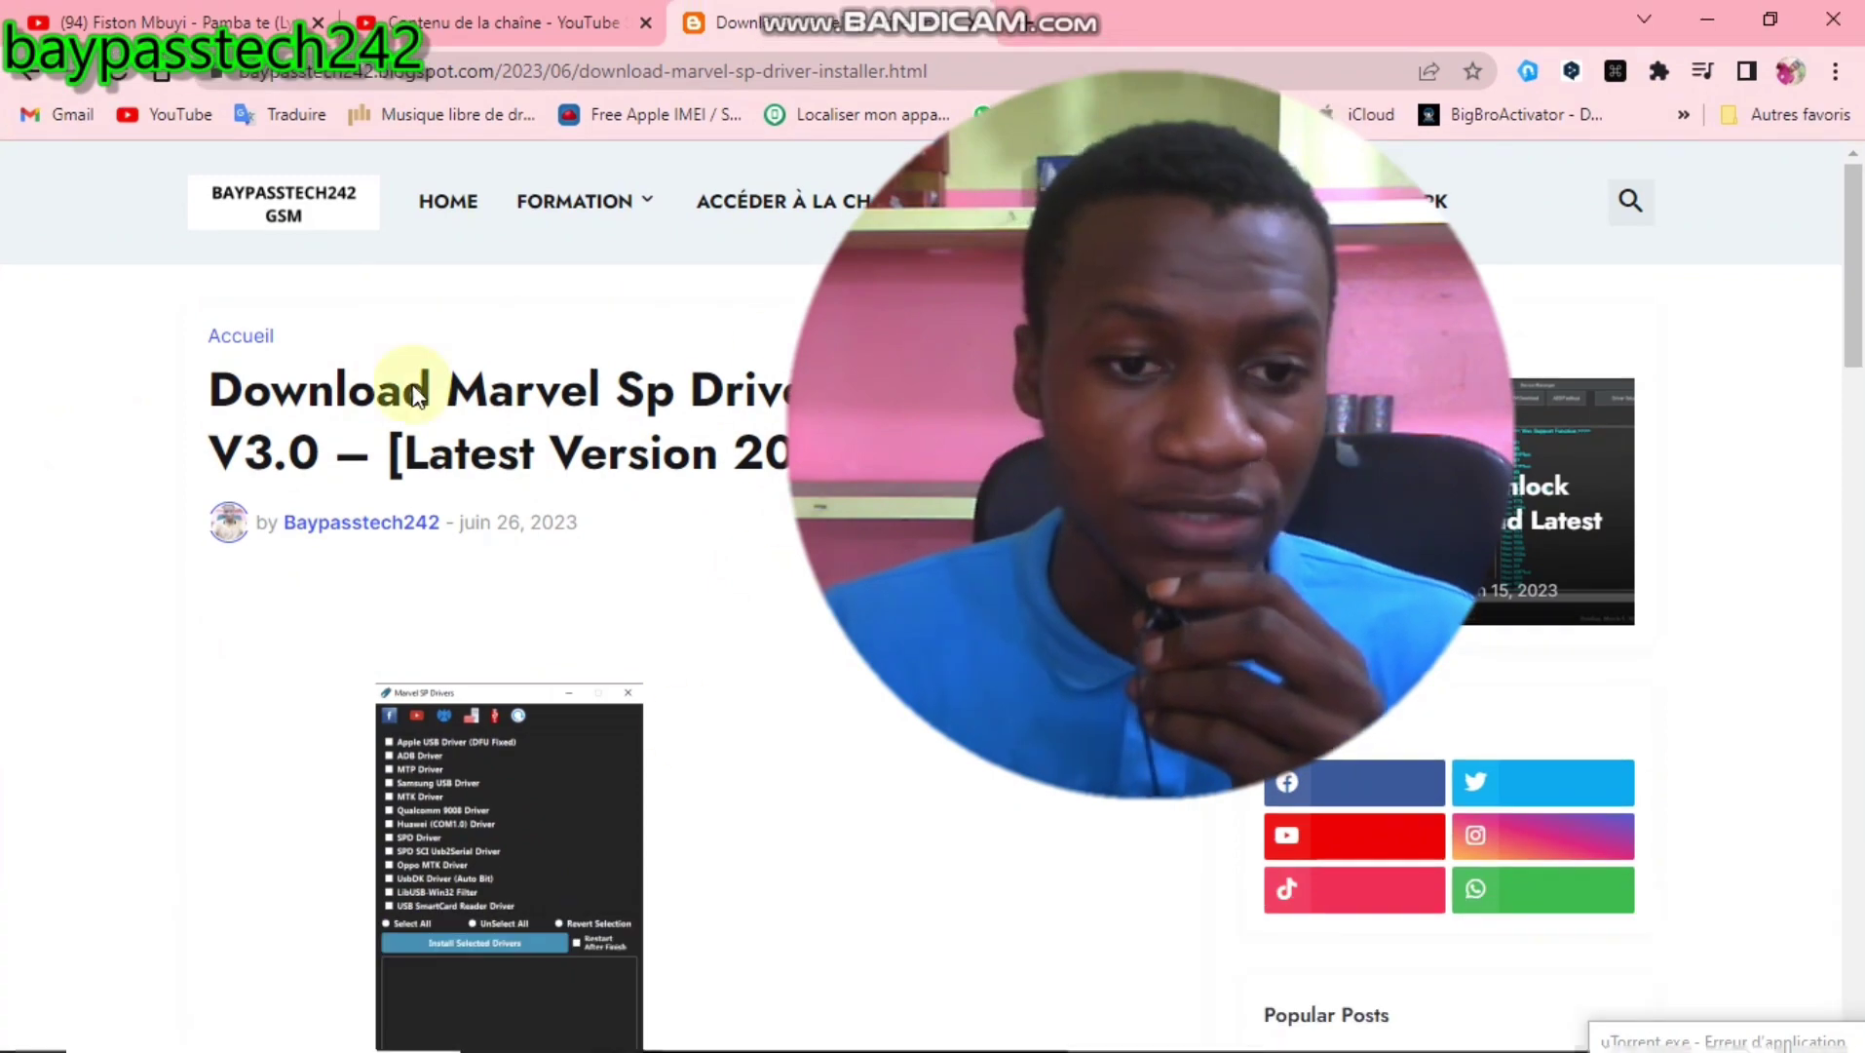
- Locate the archive password and the TELECHARGER link in the blog post, and open the linked download page
{"action": "scroll", "coordinate": [408, 625], "scroll_direction": "down", "scroll_amount": 7}
{"action": "scroll", "coordinate": [520, 648], "scroll_direction": "down", "scroll_amount": 7}
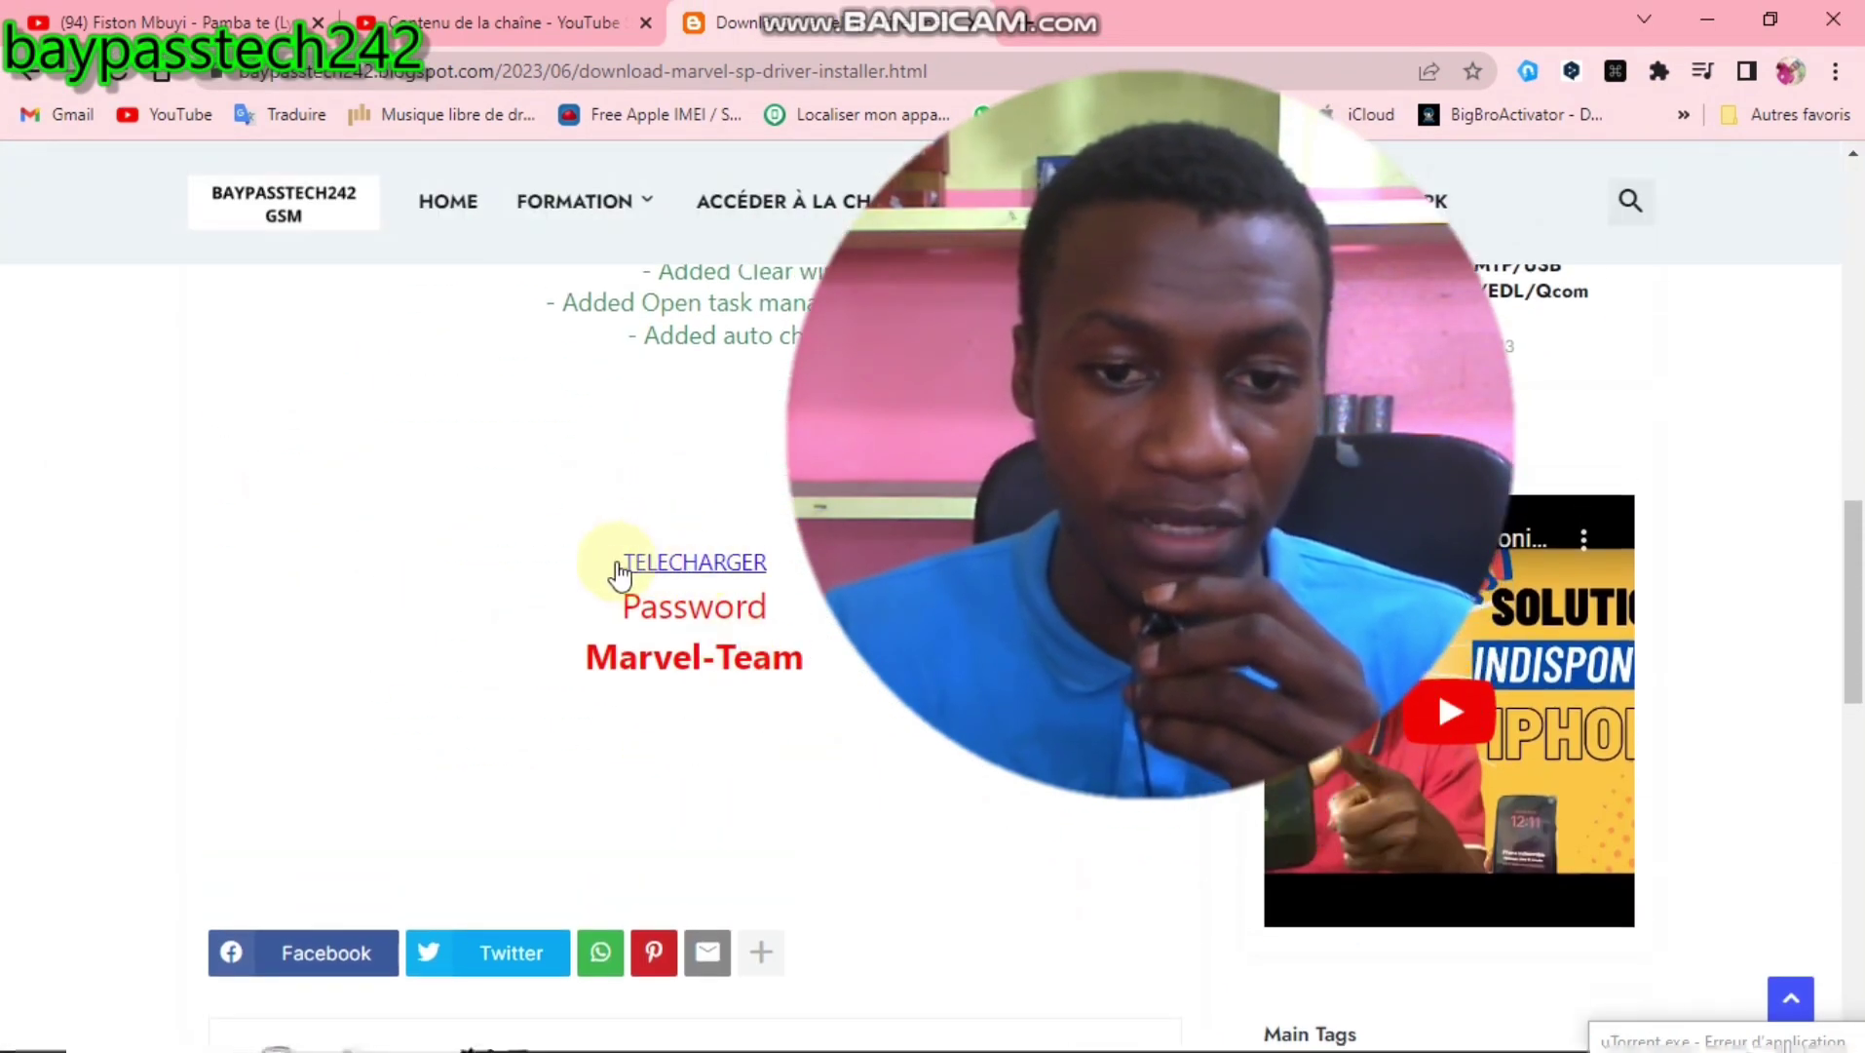
{"action": "left_click_drag", "start_coordinate": [569, 661], "coordinate": [853, 687]}
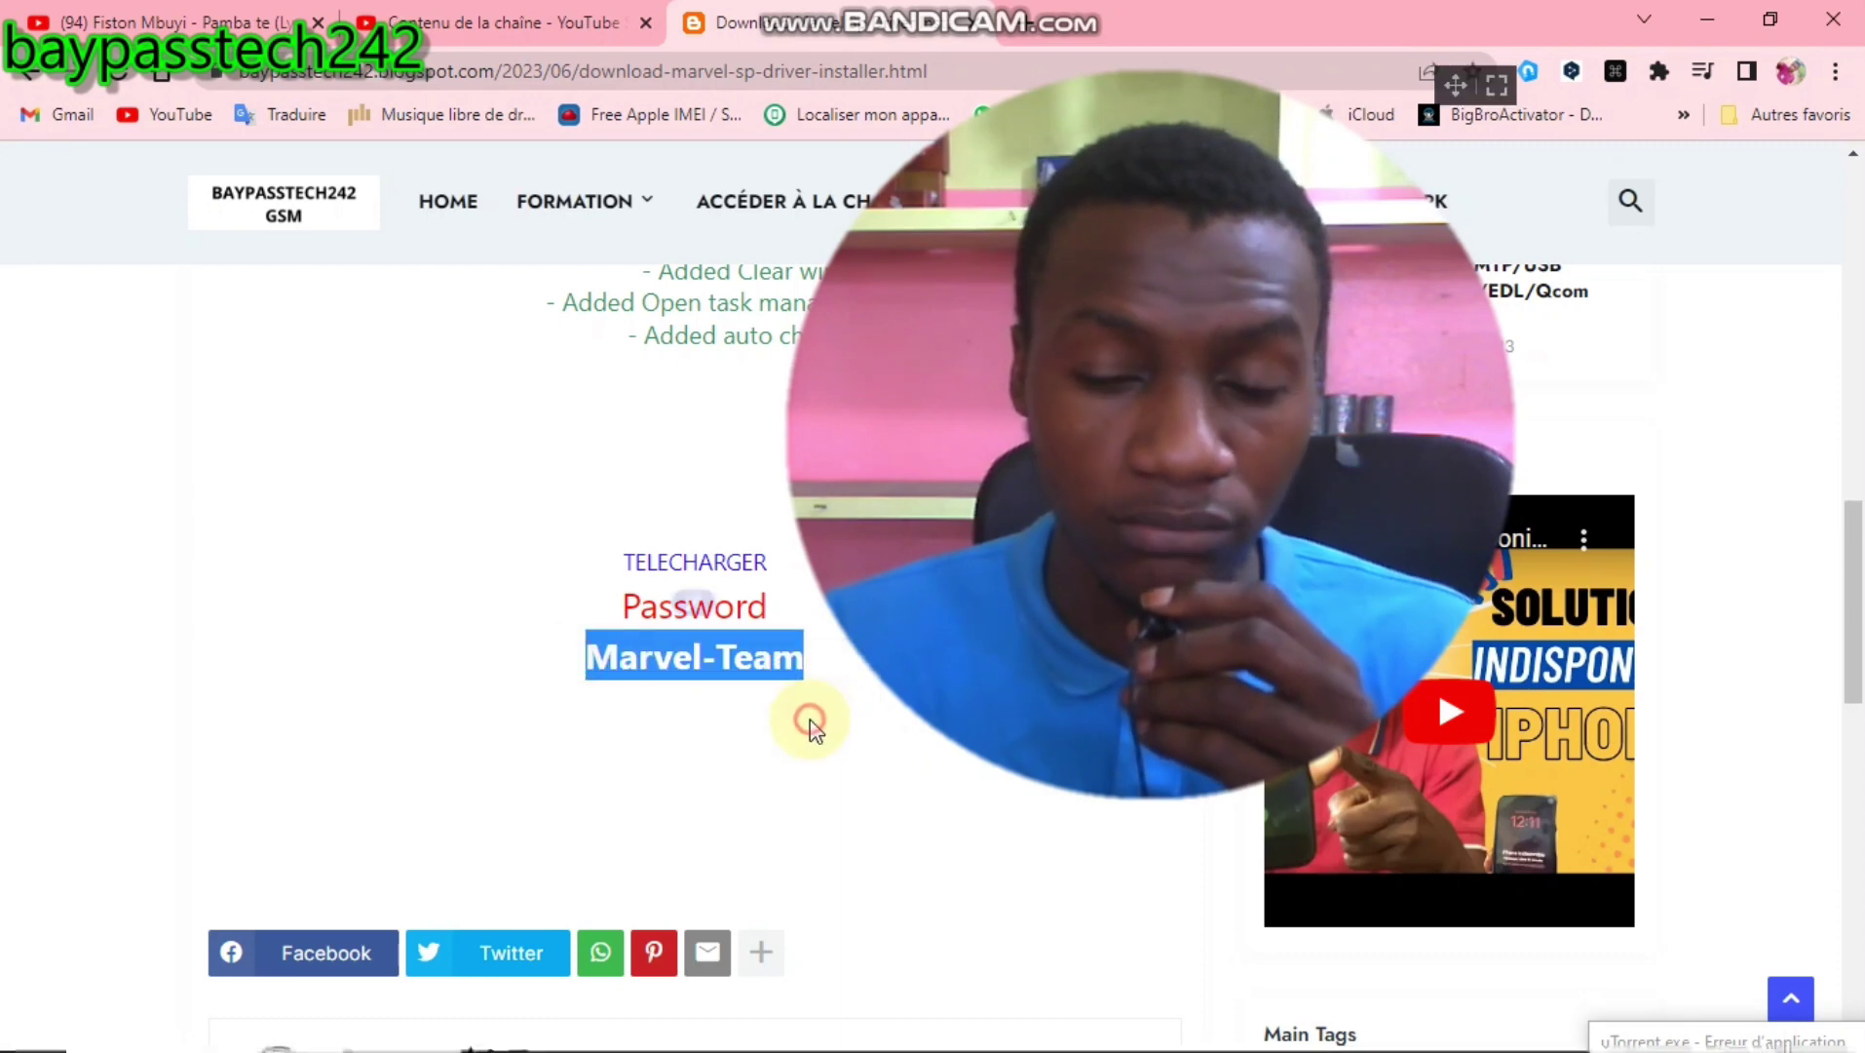
{"action": "left_click", "coordinate": [809, 729]}
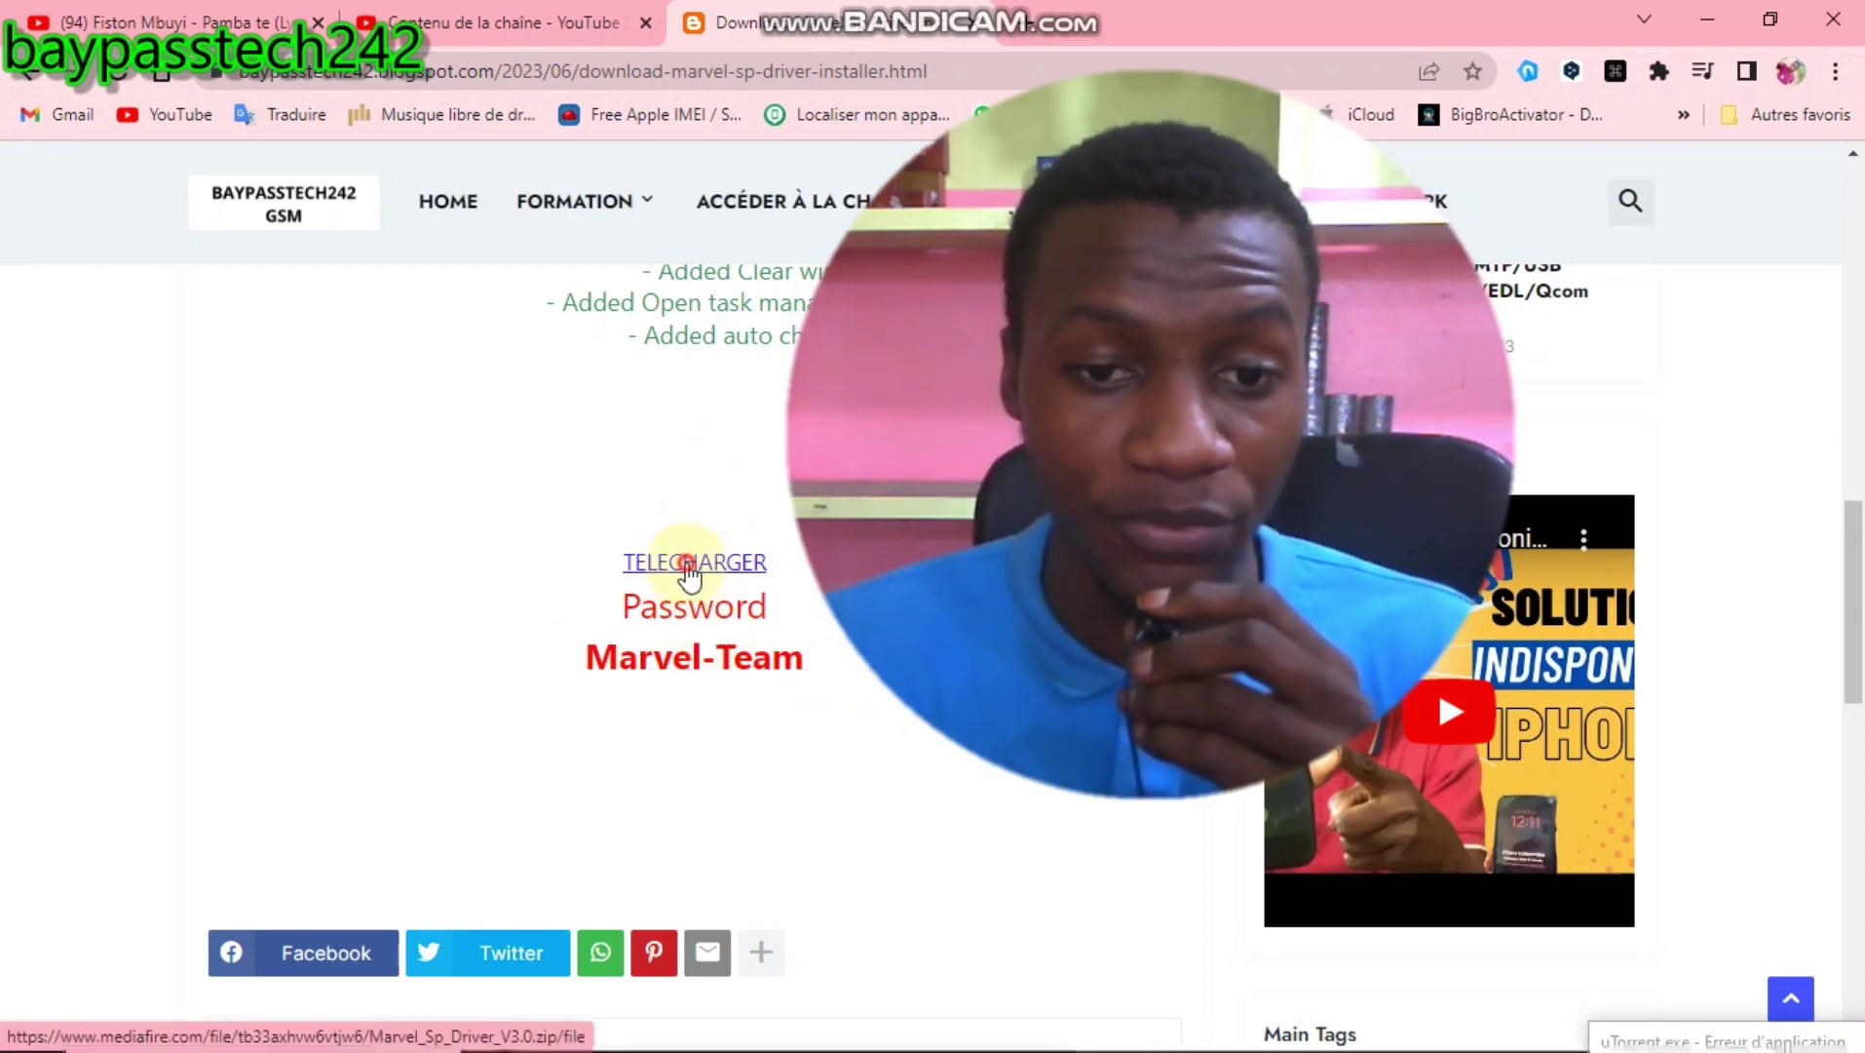
{"action": "left_click", "coordinate": [684, 583]}
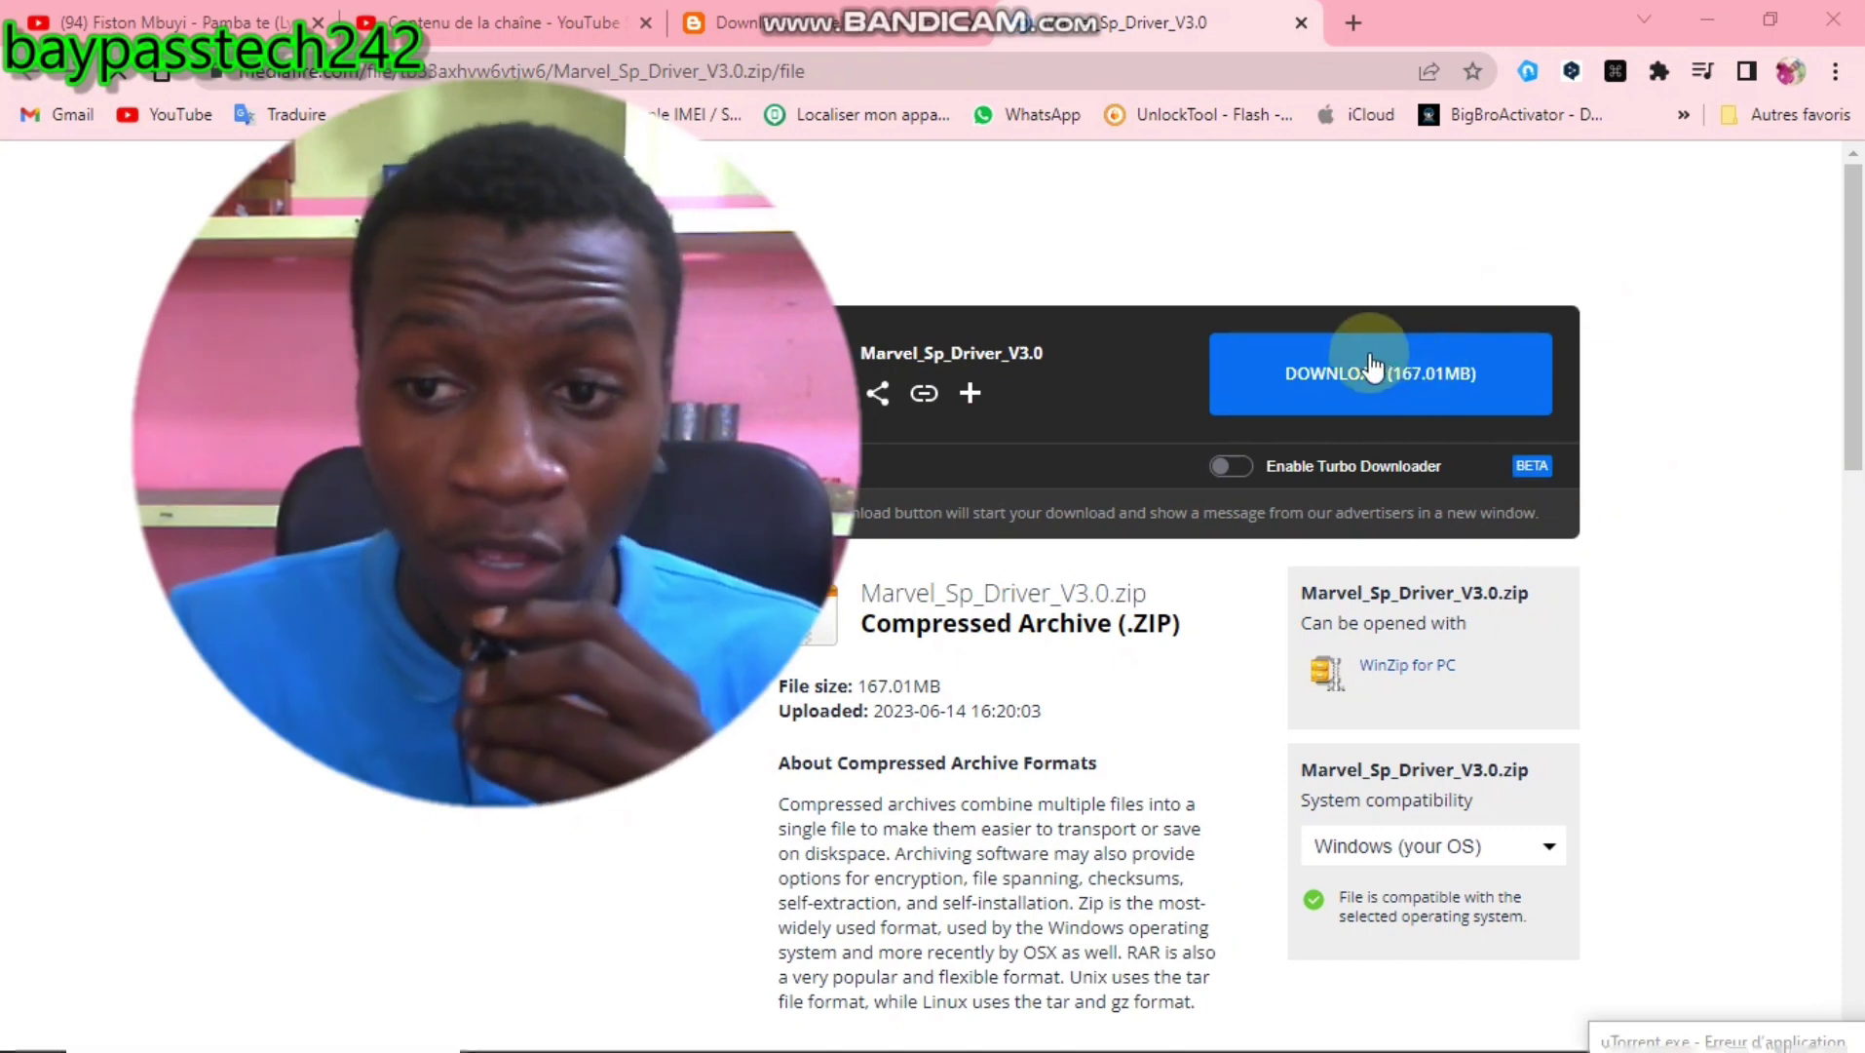
- Try to download Marvel_Sp_Driver_V3.0.zip from MediaFire, then return to the desktop
{"action": "left_click", "coordinate": [1296, 380]}
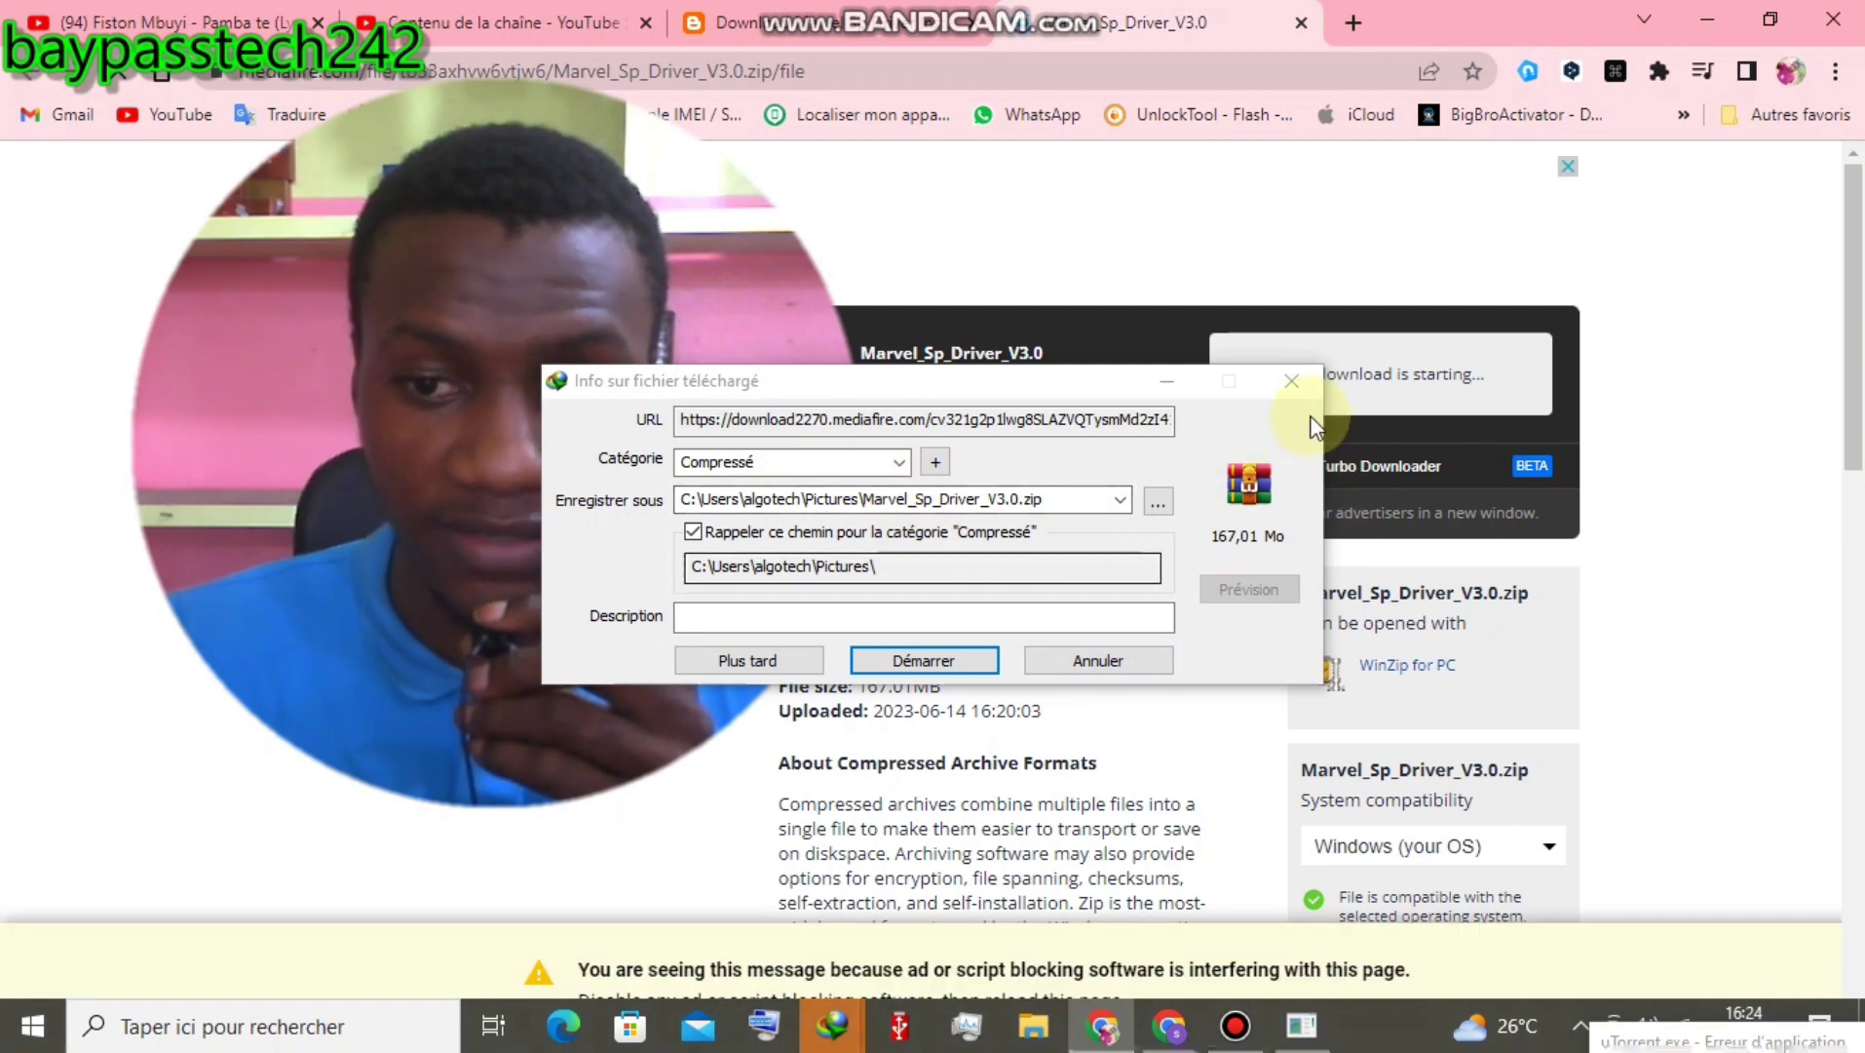
{"action": "left_click", "coordinate": [1291, 381]}
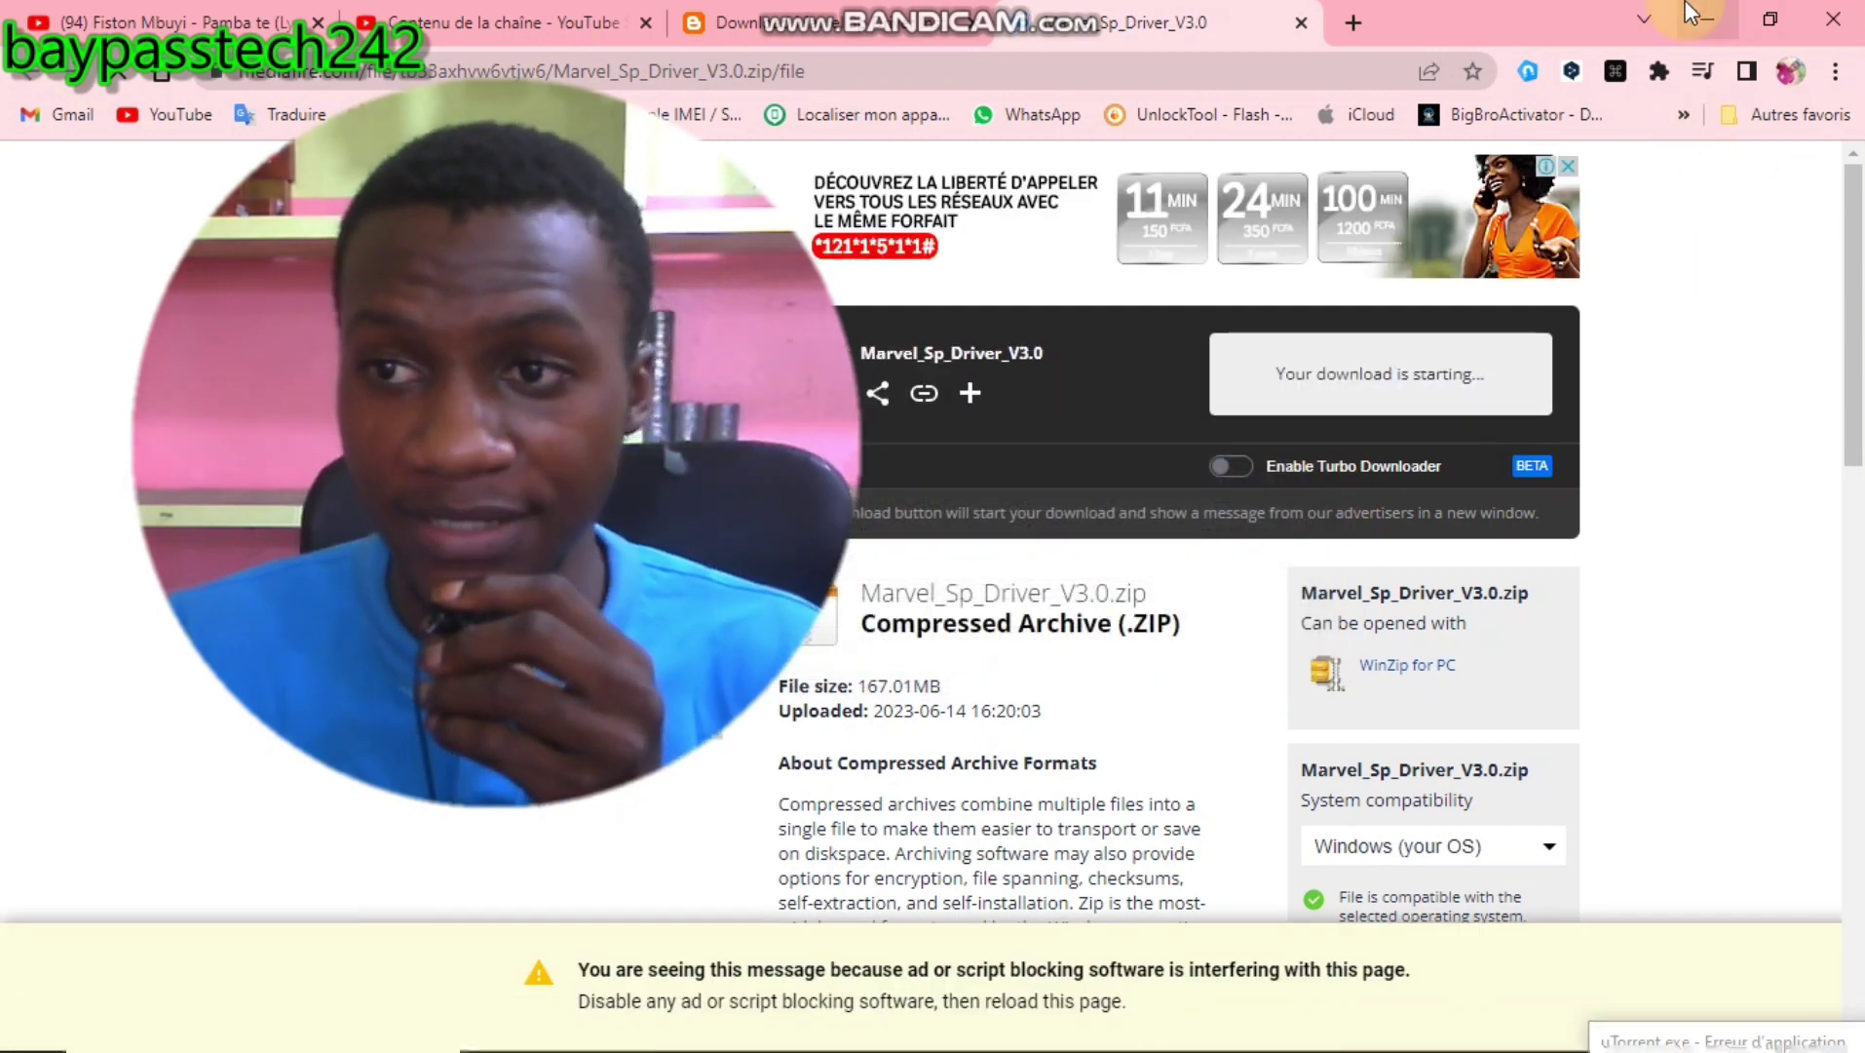
{"action": "left_click", "coordinate": [1691, 12]}
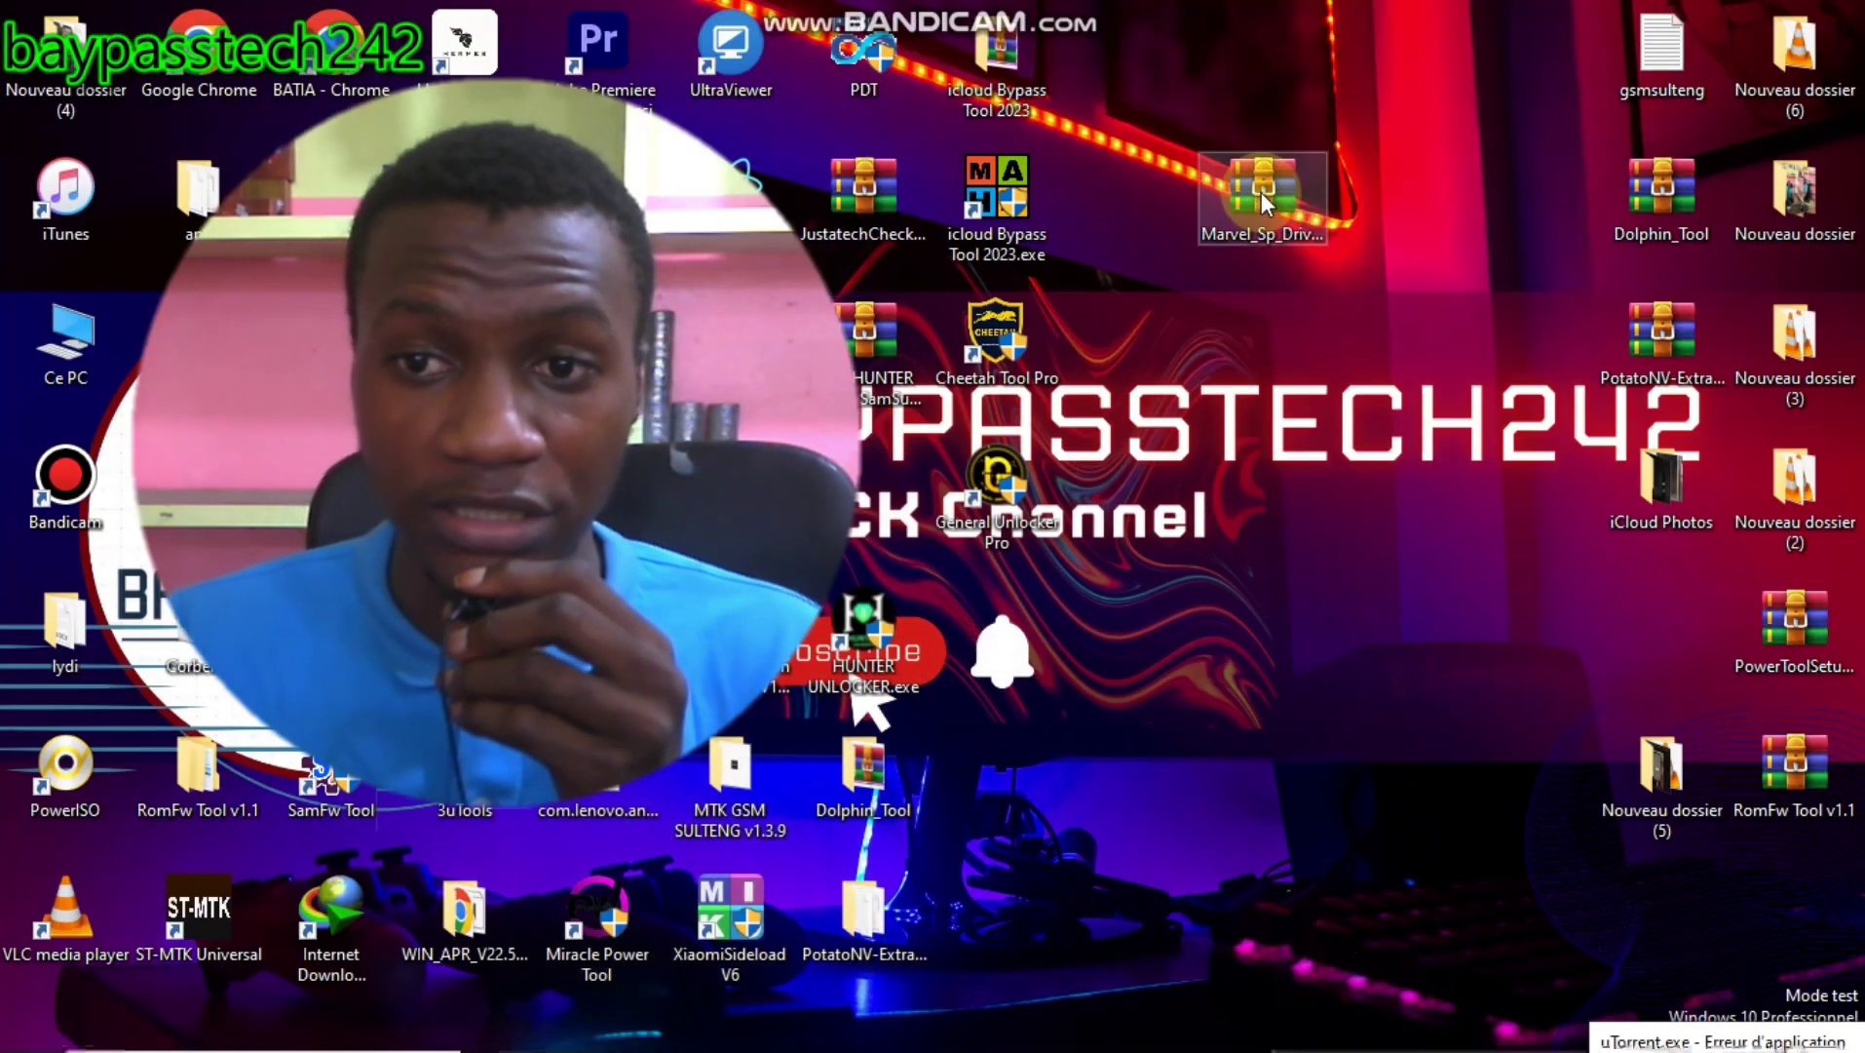
{"action": "left_click", "coordinate": [1267, 234]}
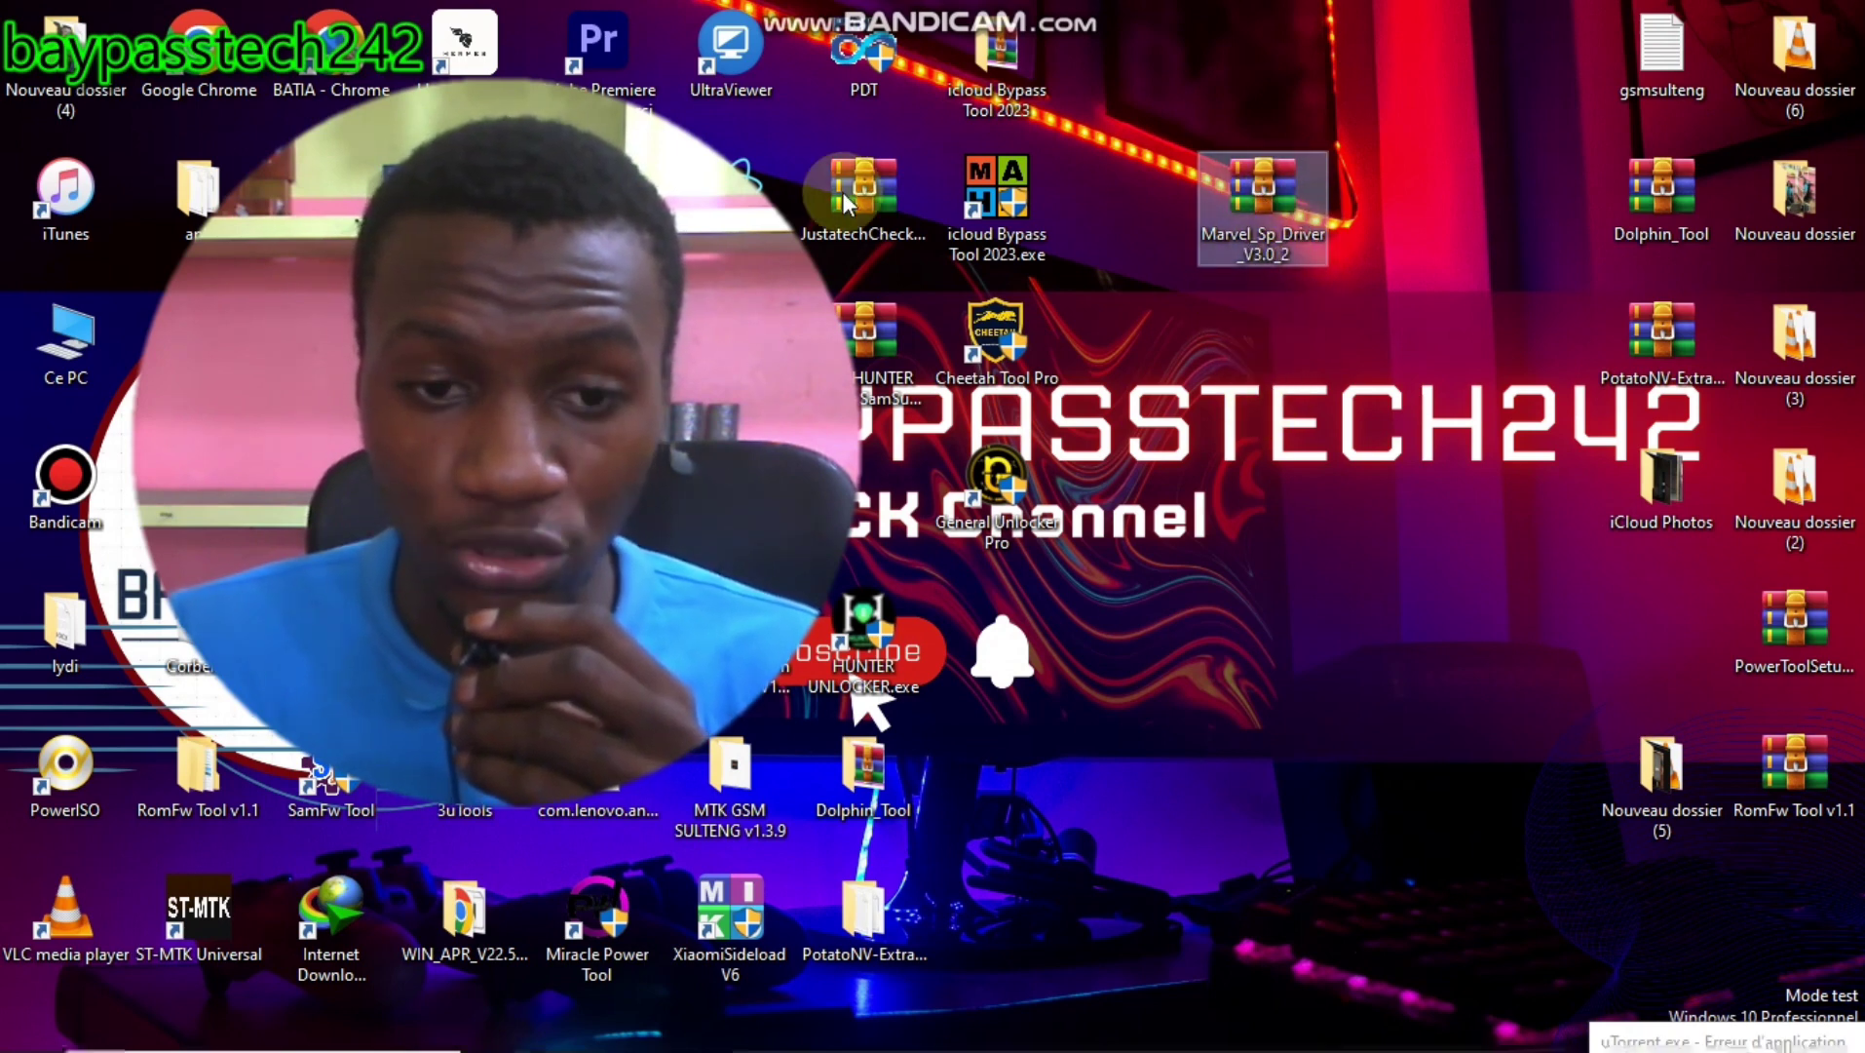
{"action": "double_click", "coordinate": [1263, 200]}
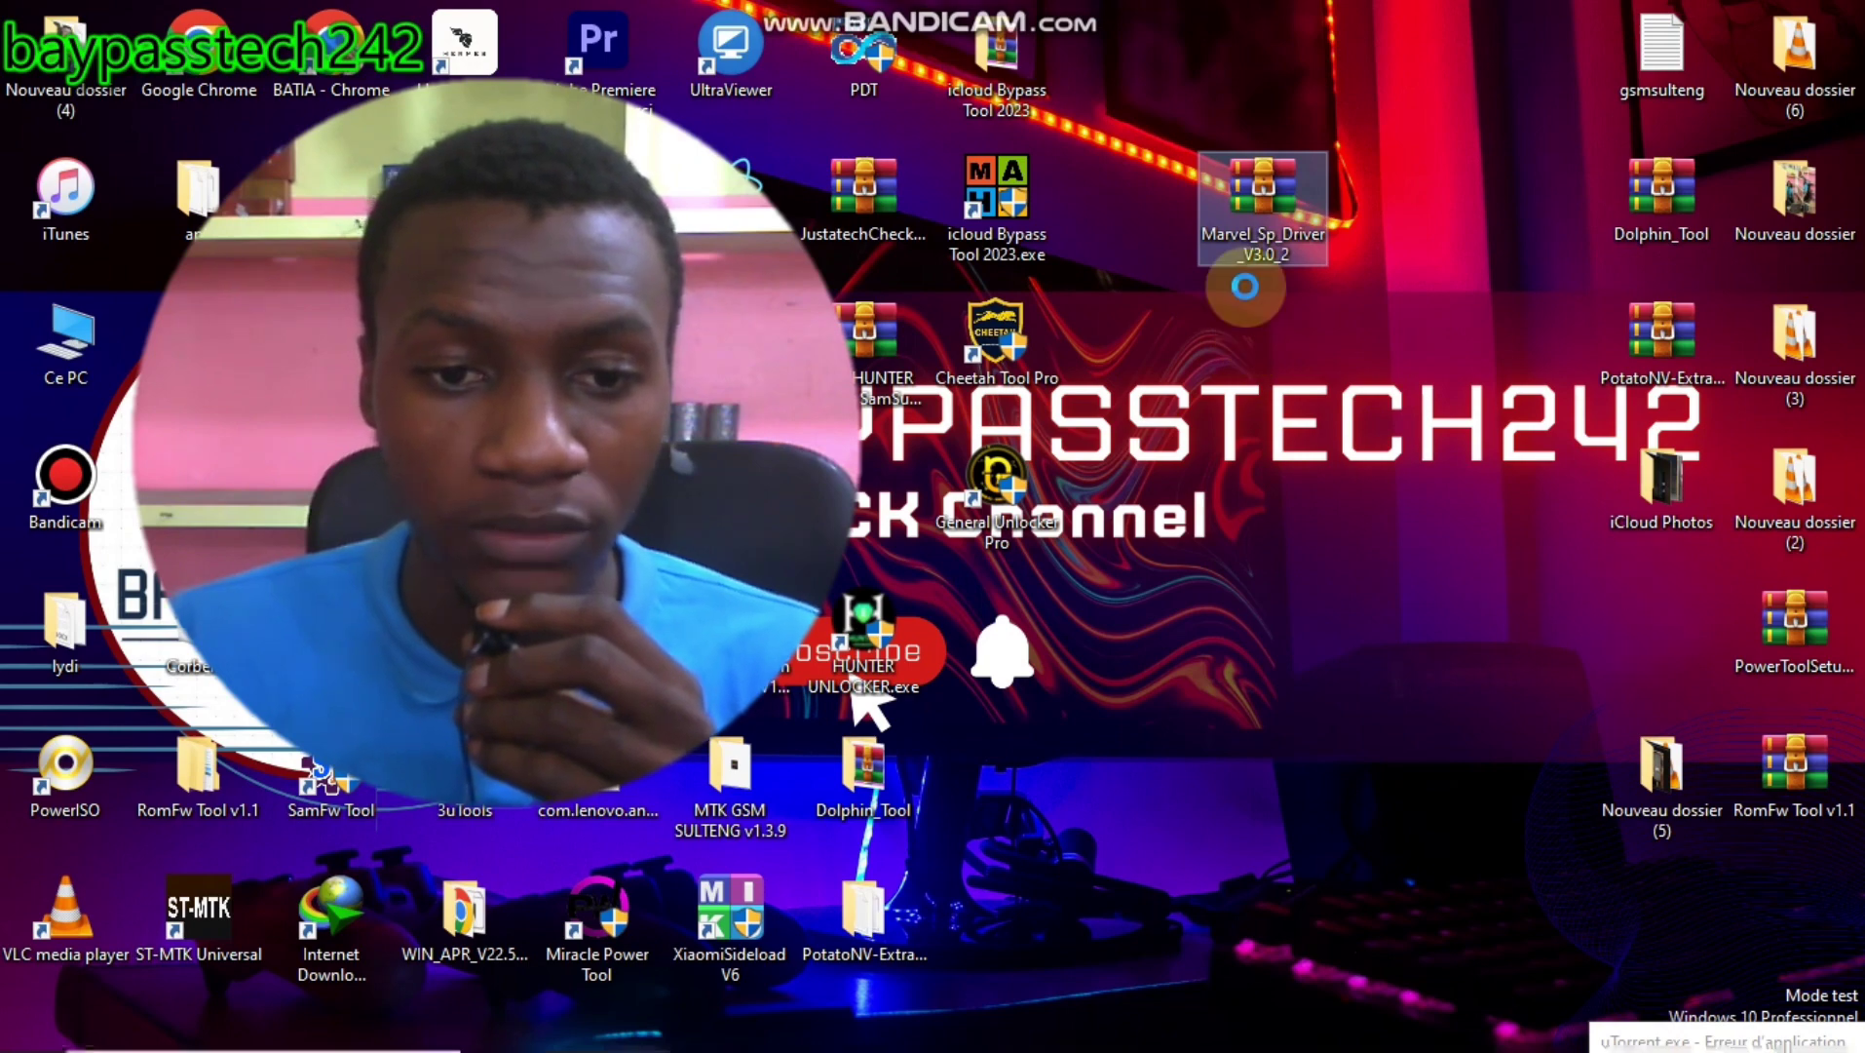
{"action": "right_click", "coordinate": [1283, 204]}
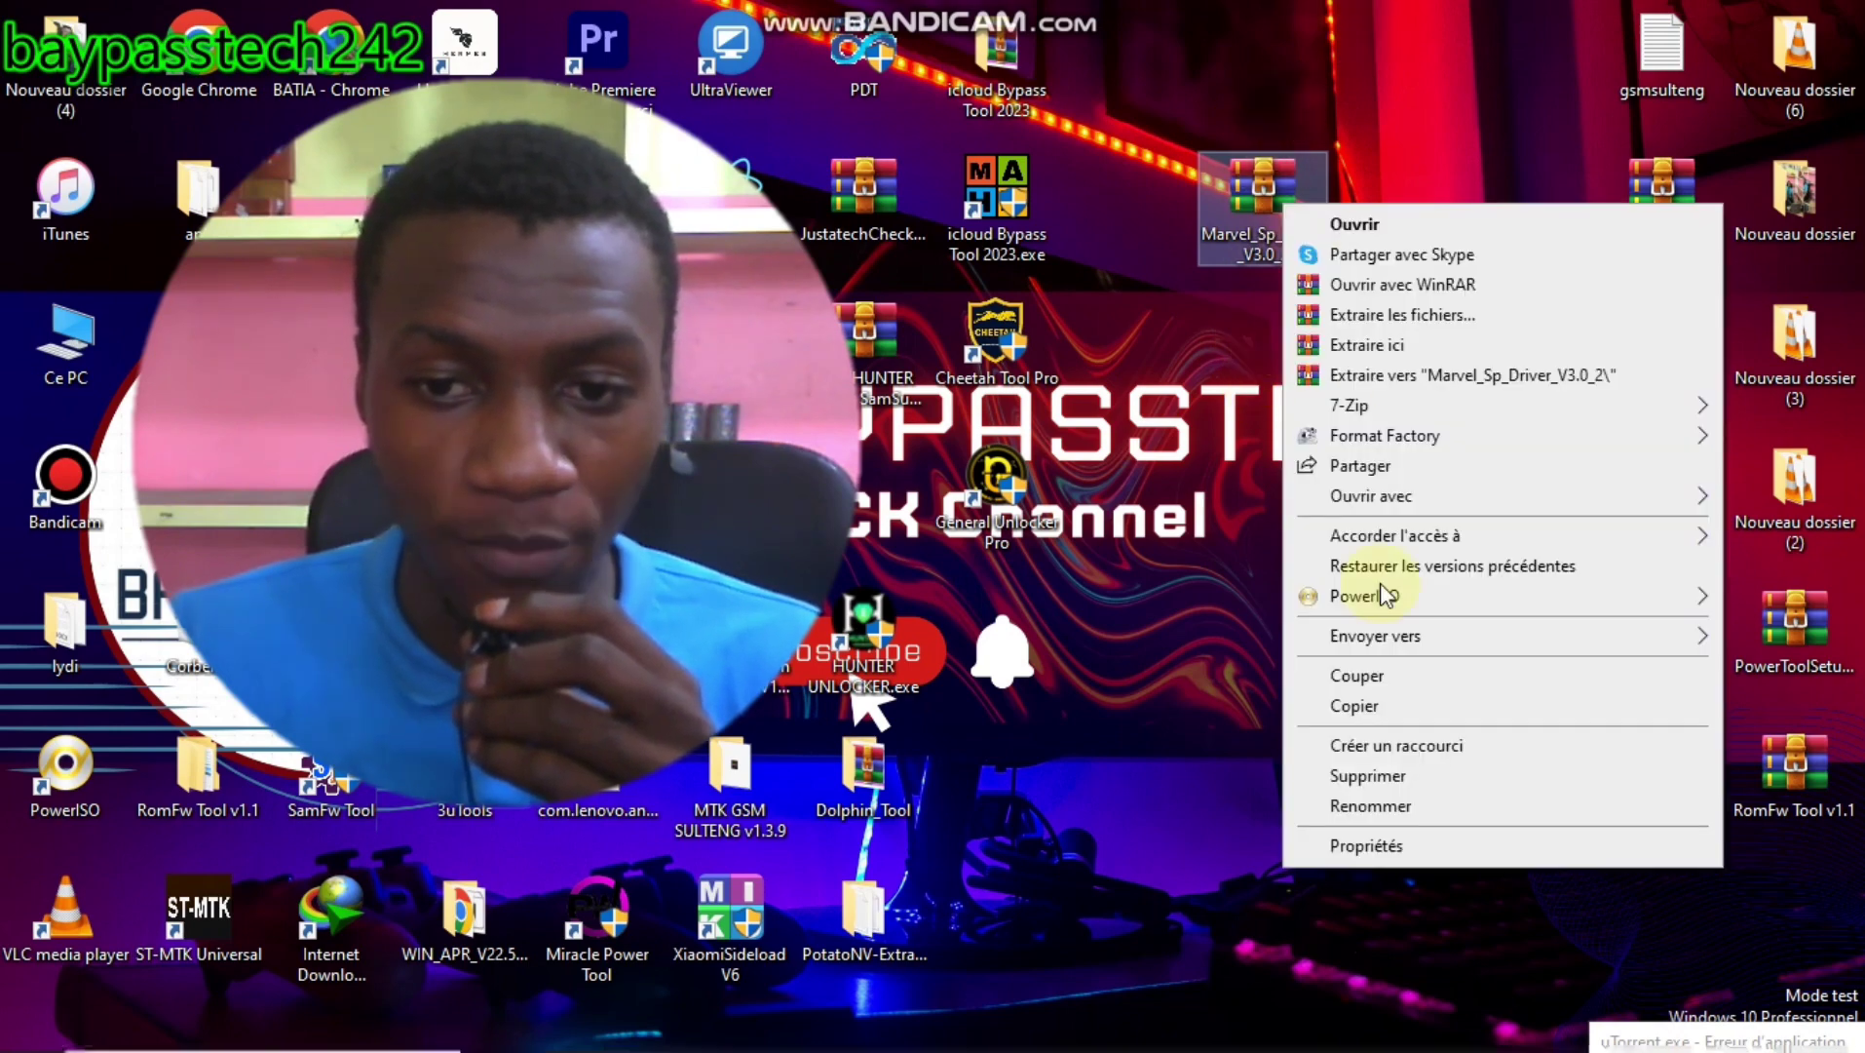
{"action": "left_click", "coordinate": [1408, 376]}
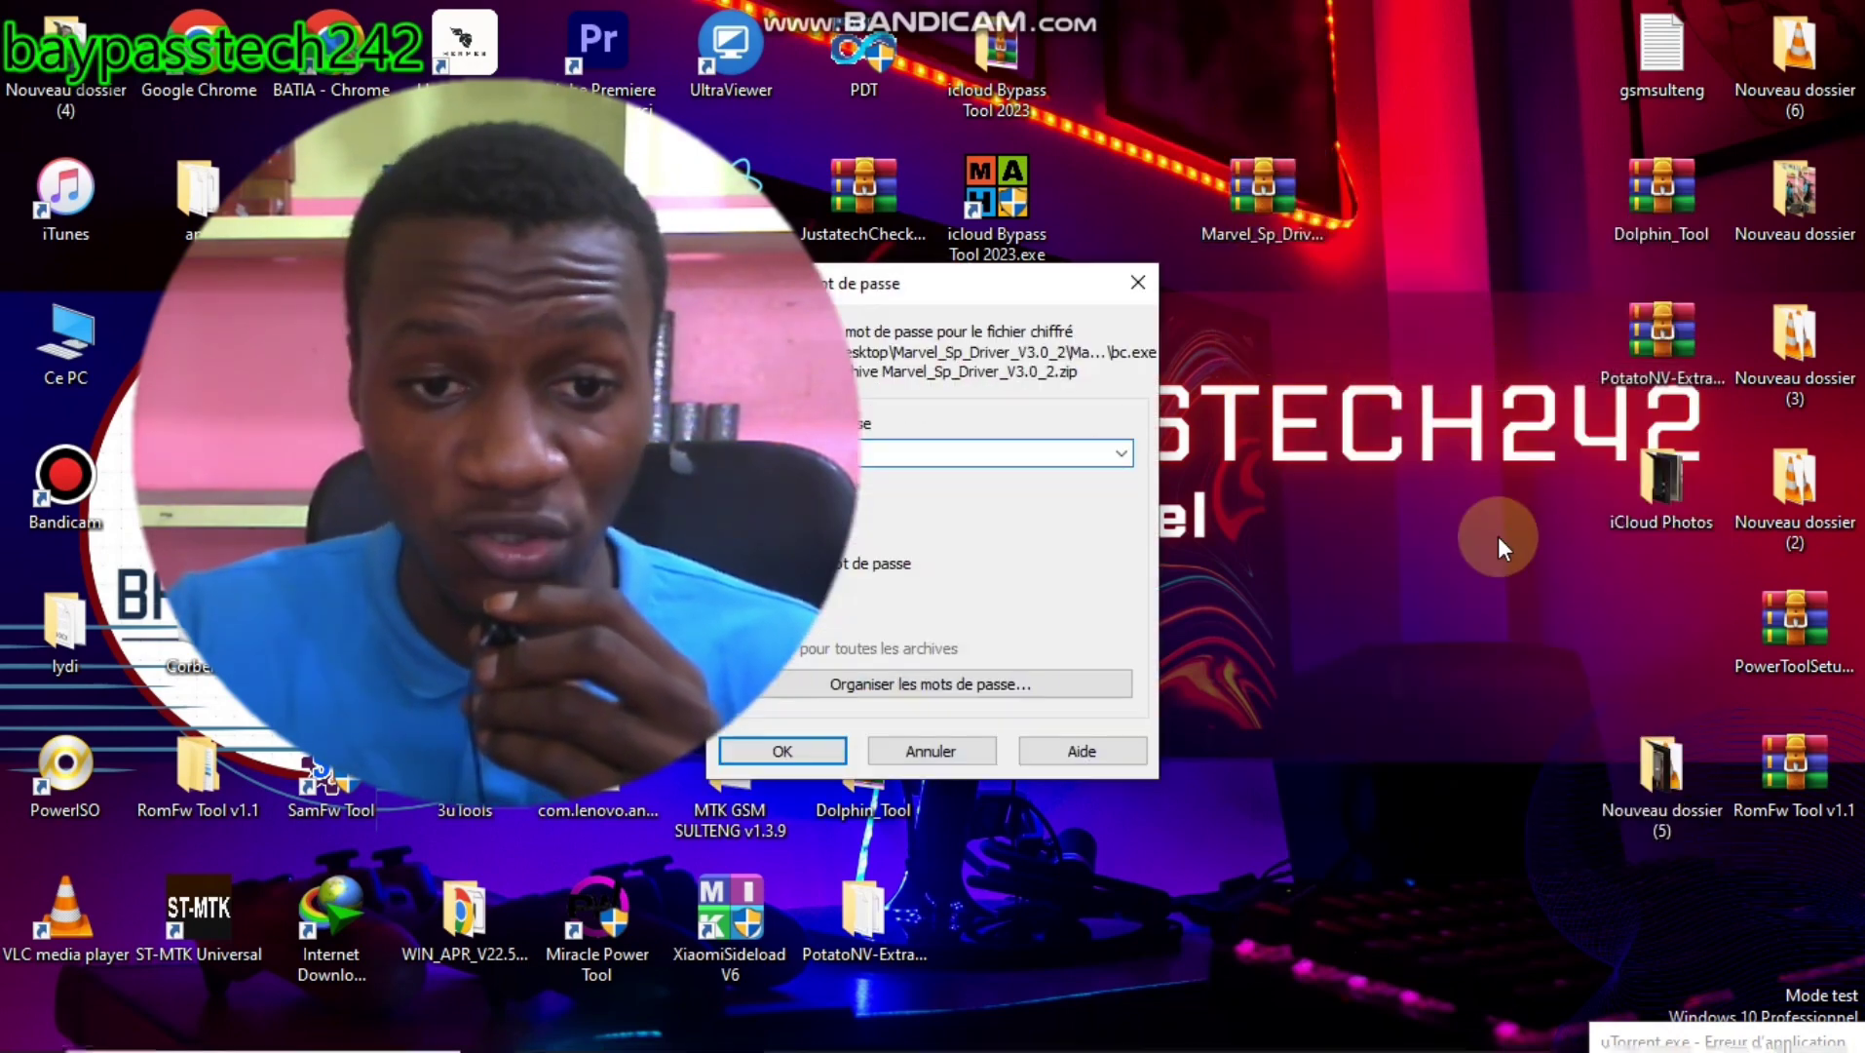
{"action": "left_click_drag", "start_coordinate": [954, 297], "coordinate": [1240, 295]}
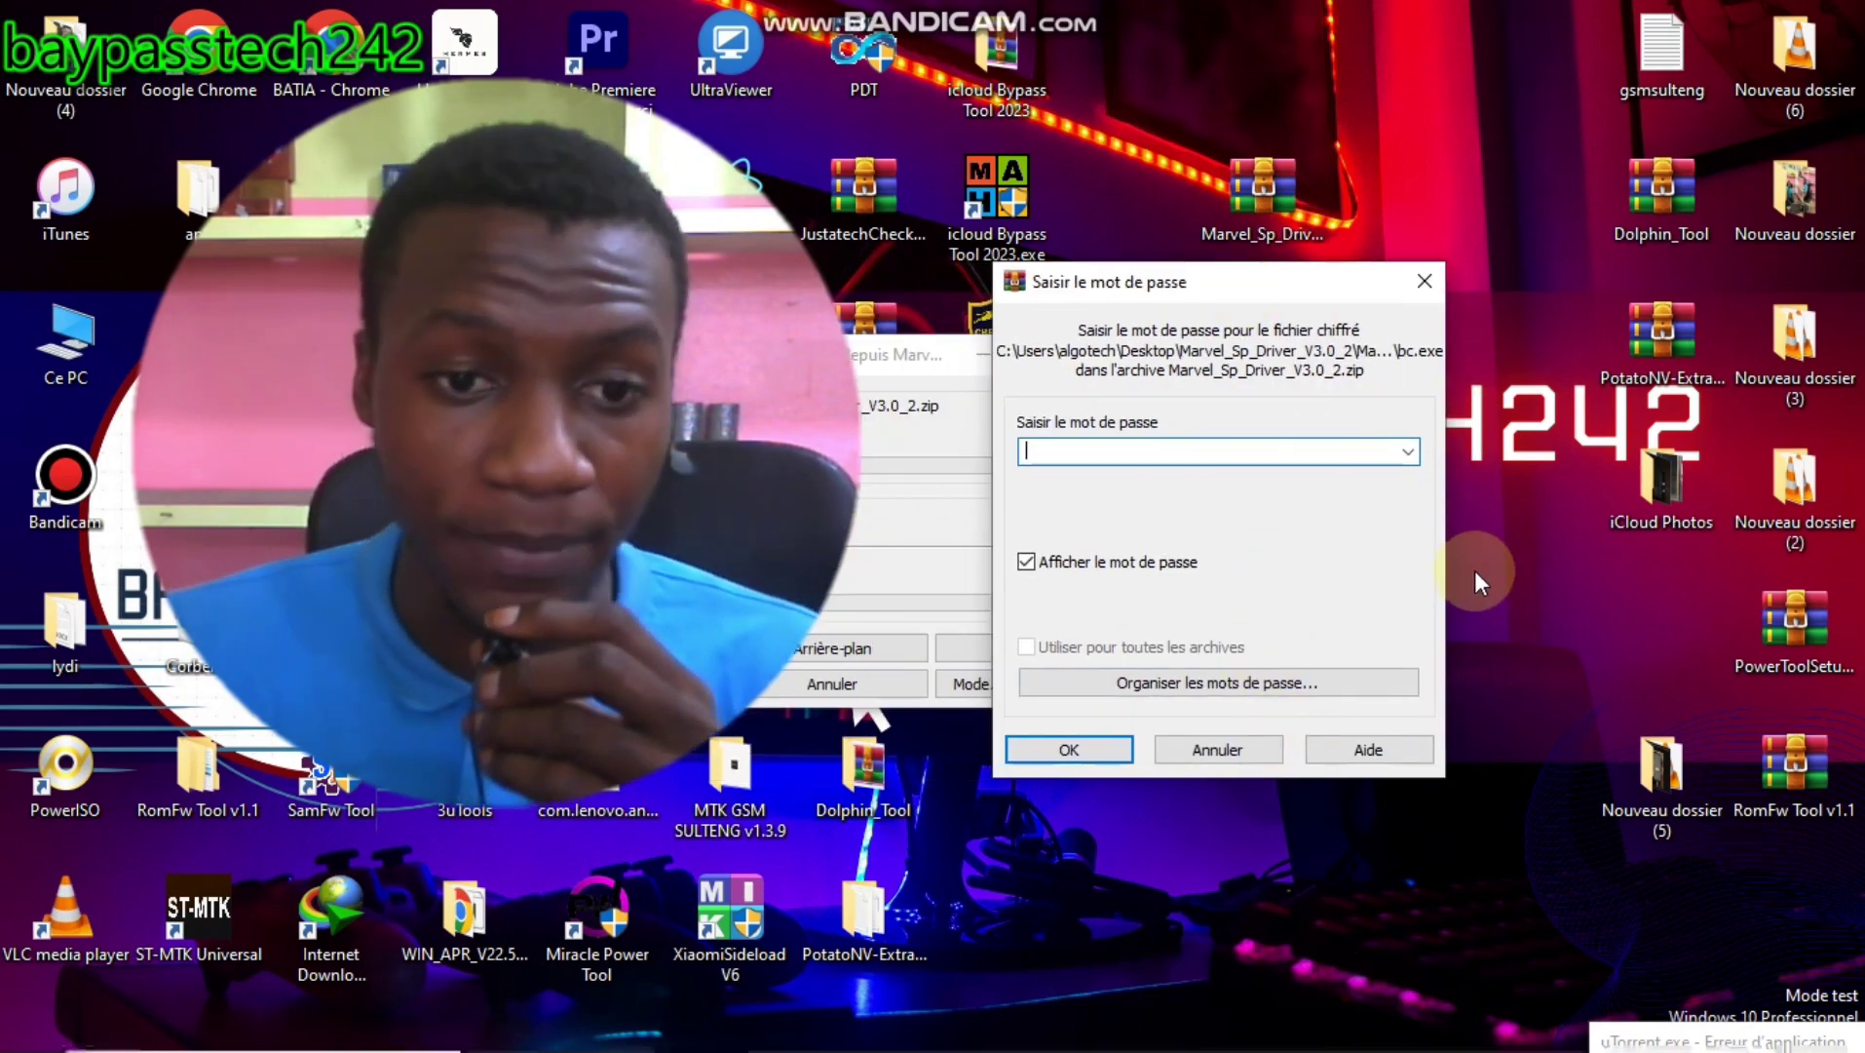
{"action": "left_click", "coordinate": [1426, 283]}
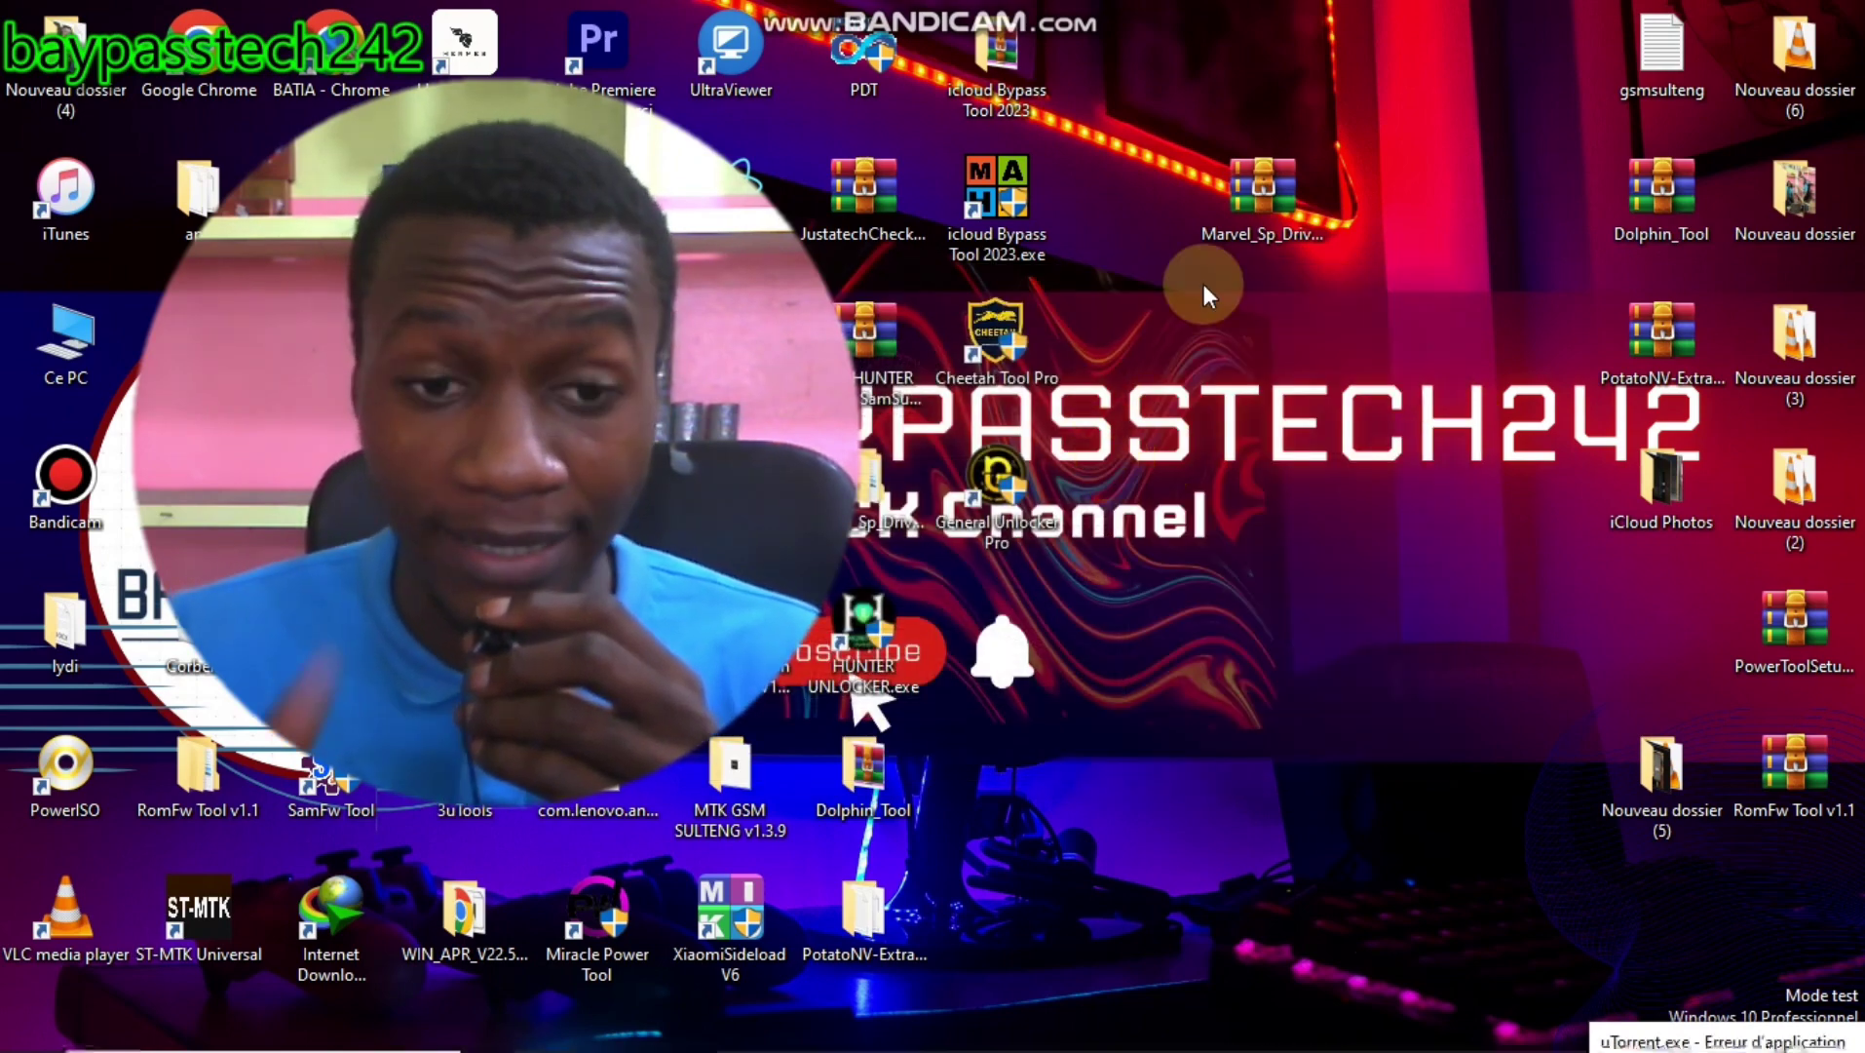
- Open the Marvel_Sp_Driver_V3.0_2 archive in WinRAR and copy the archive password from its comment
{"action": "double_click", "coordinate": [1257, 195]}
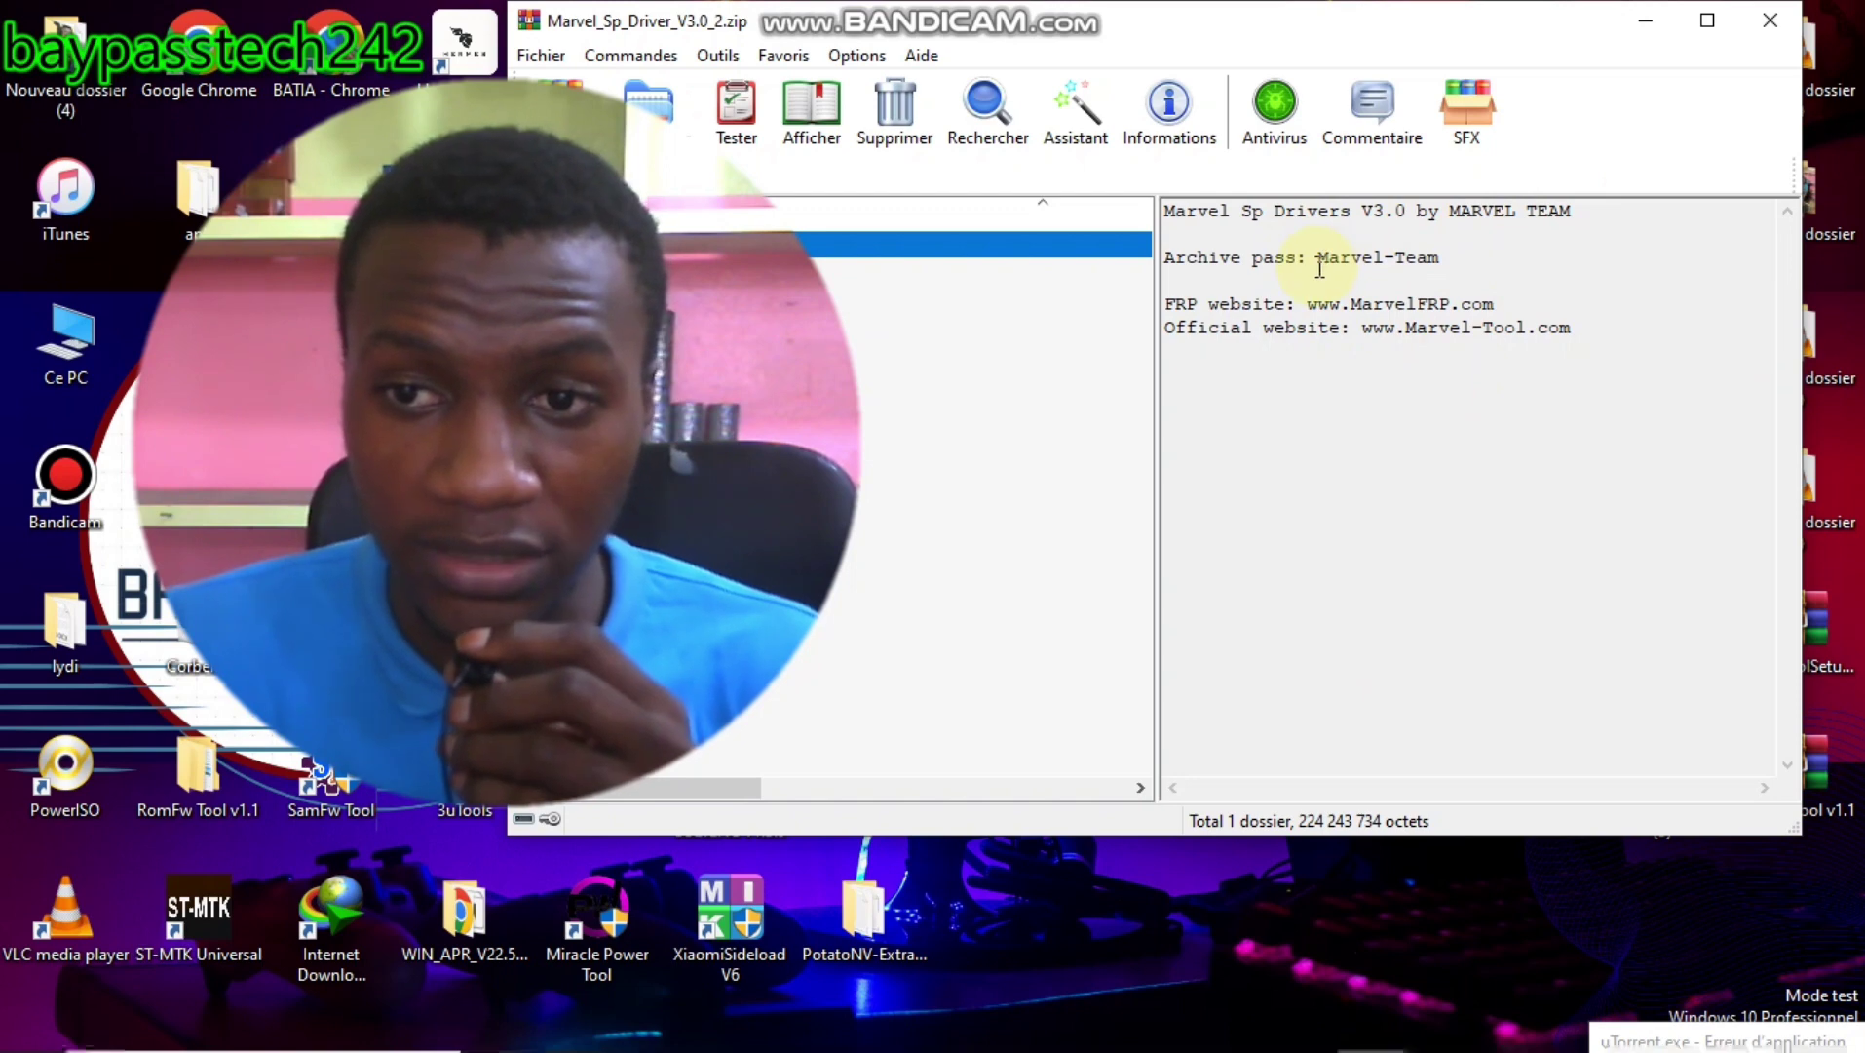
{"action": "left_click_drag", "start_coordinate": [1319, 268], "coordinate": [1430, 259]}
{"action": "right_click", "coordinate": [1384, 265]}
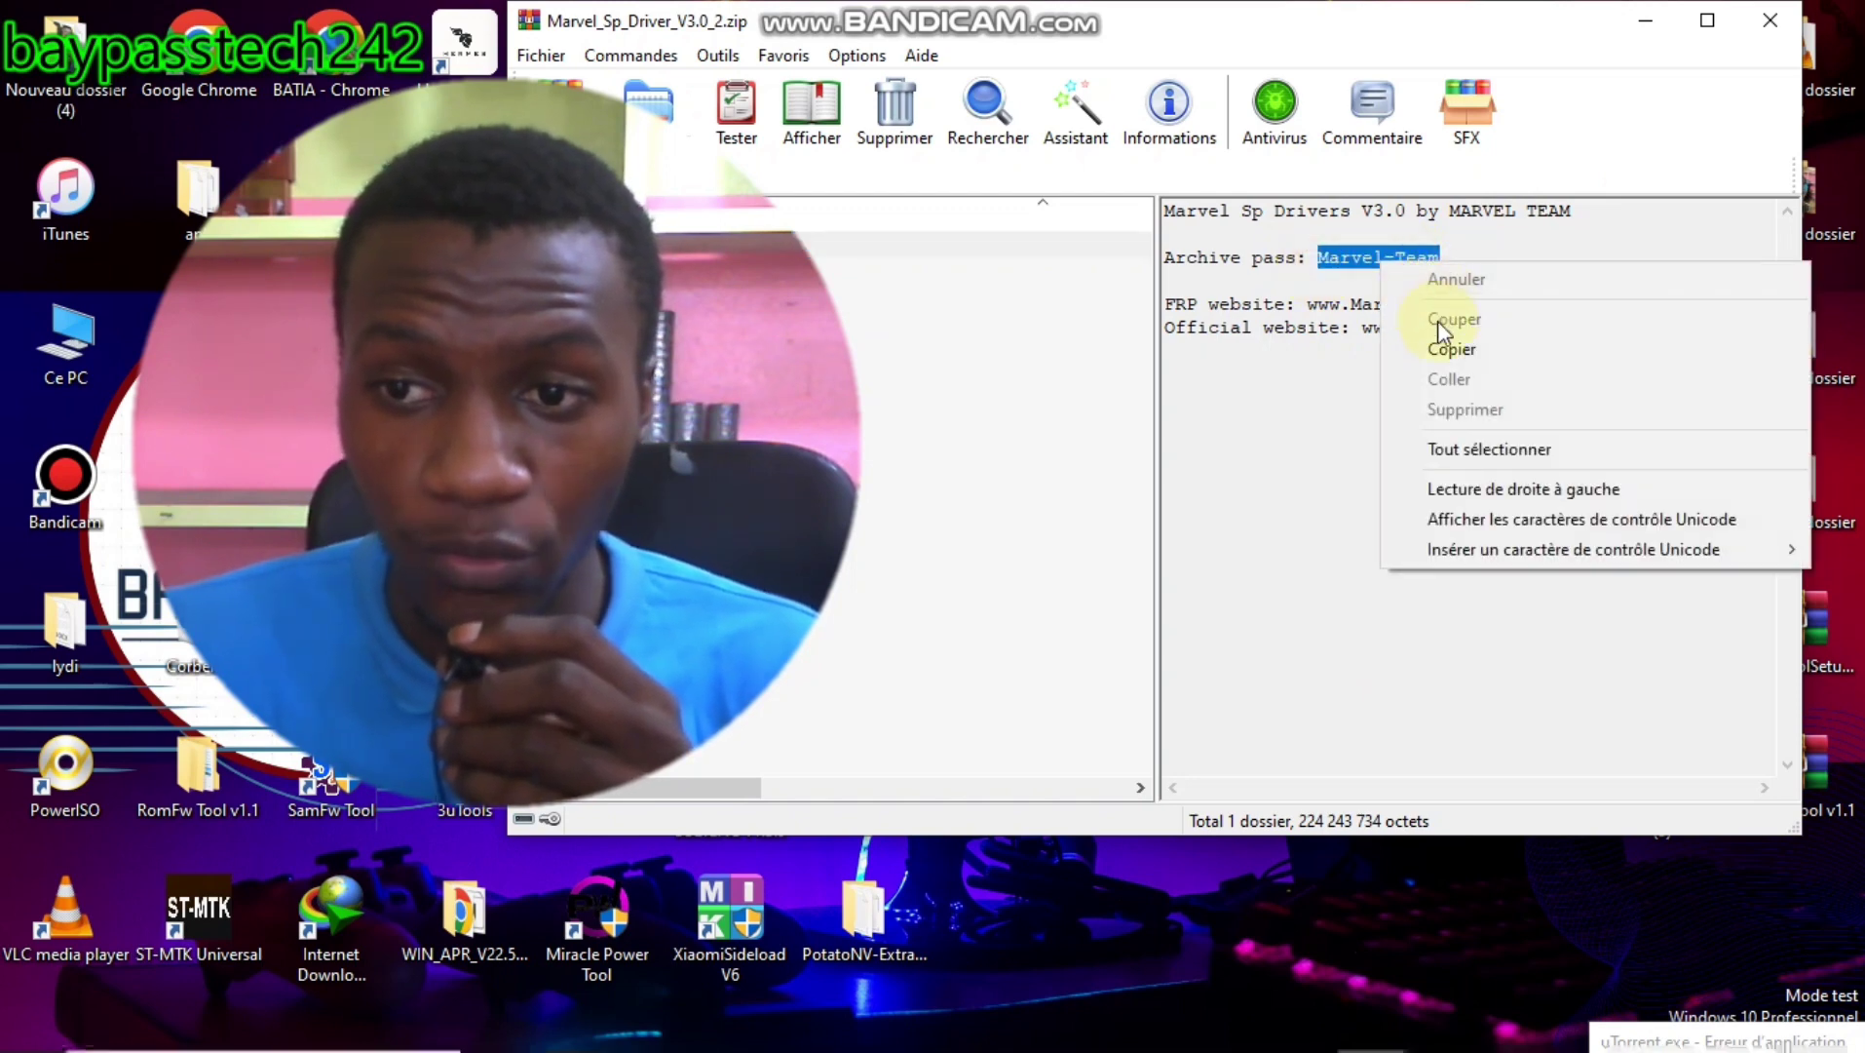
{"action": "left_click", "coordinate": [1448, 343]}
- Extract the Marvel_Sp_Driver_V3.0 folder to the desktop using the copied archive password, and close the archive
{"action": "left_click_drag", "start_coordinate": [1118, 36], "coordinate": [1518, 68]}
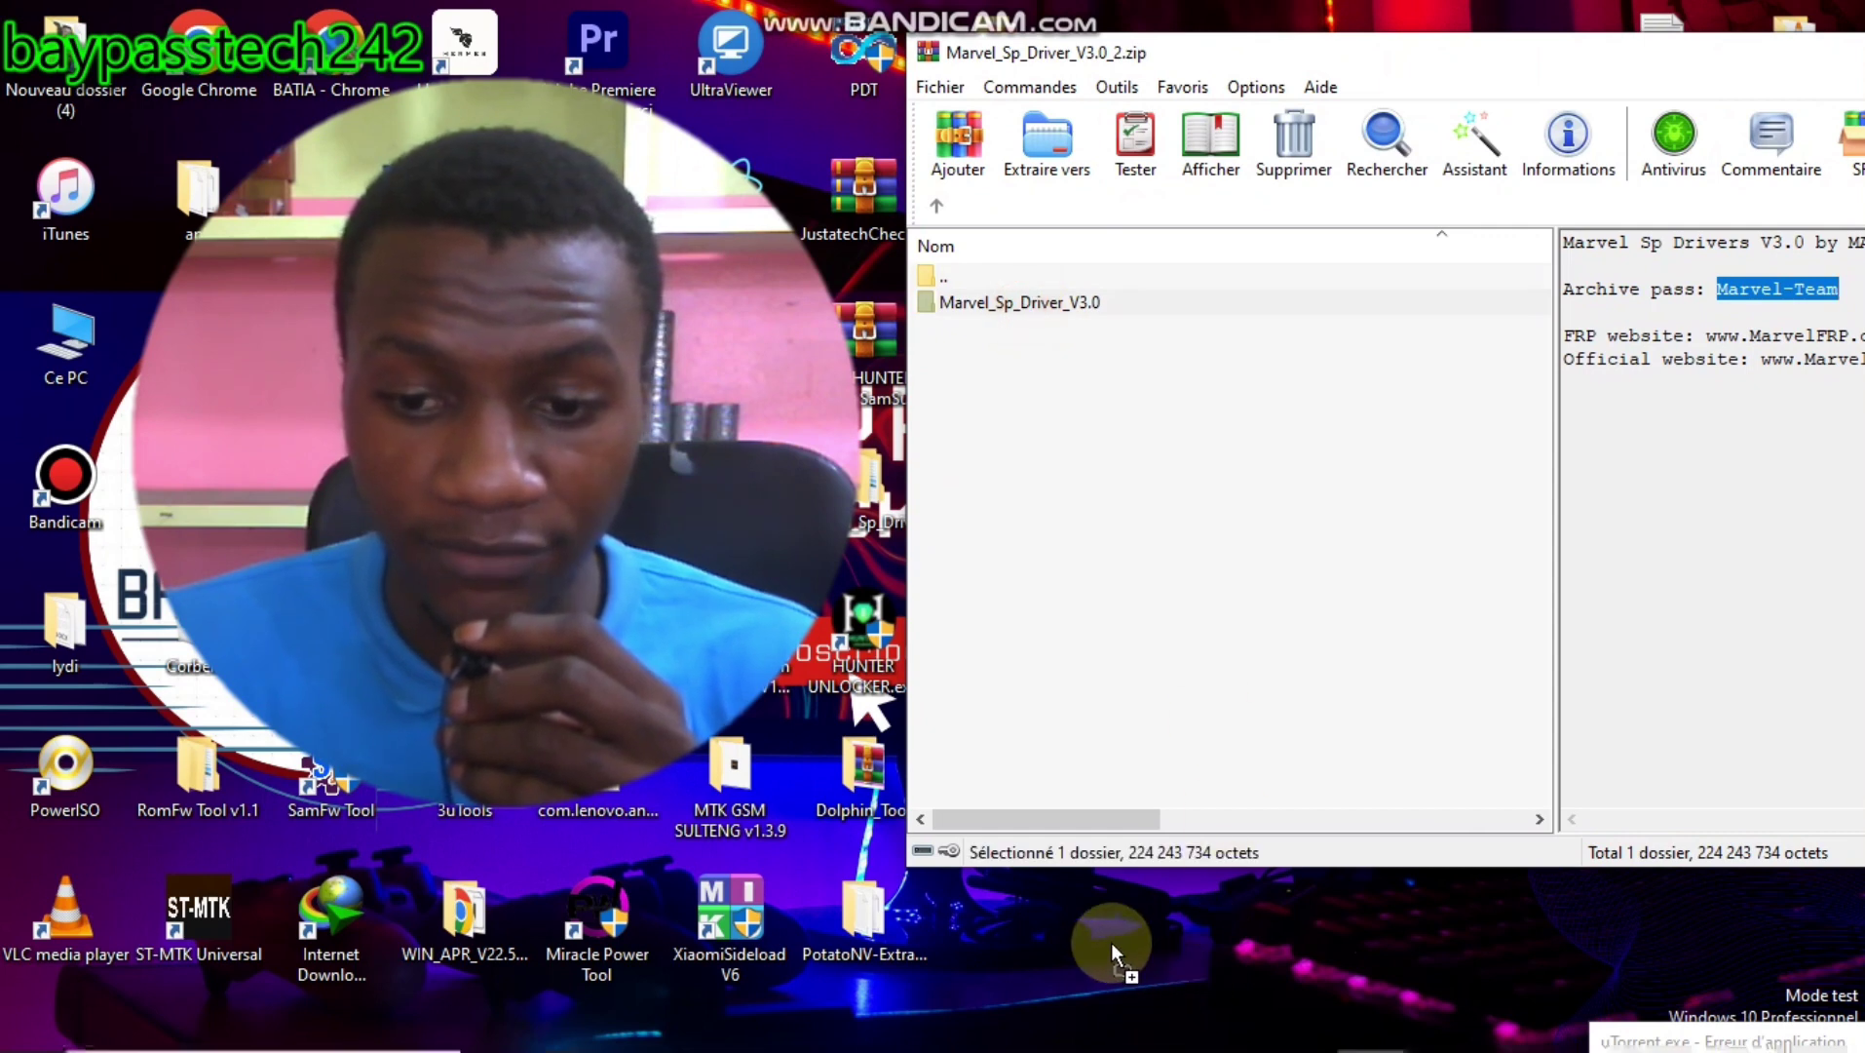
{"action": "left_click_drag", "start_coordinate": [1110, 941], "coordinate": [1110, 937]}
{"action": "right_click", "coordinate": [1394, 387]}
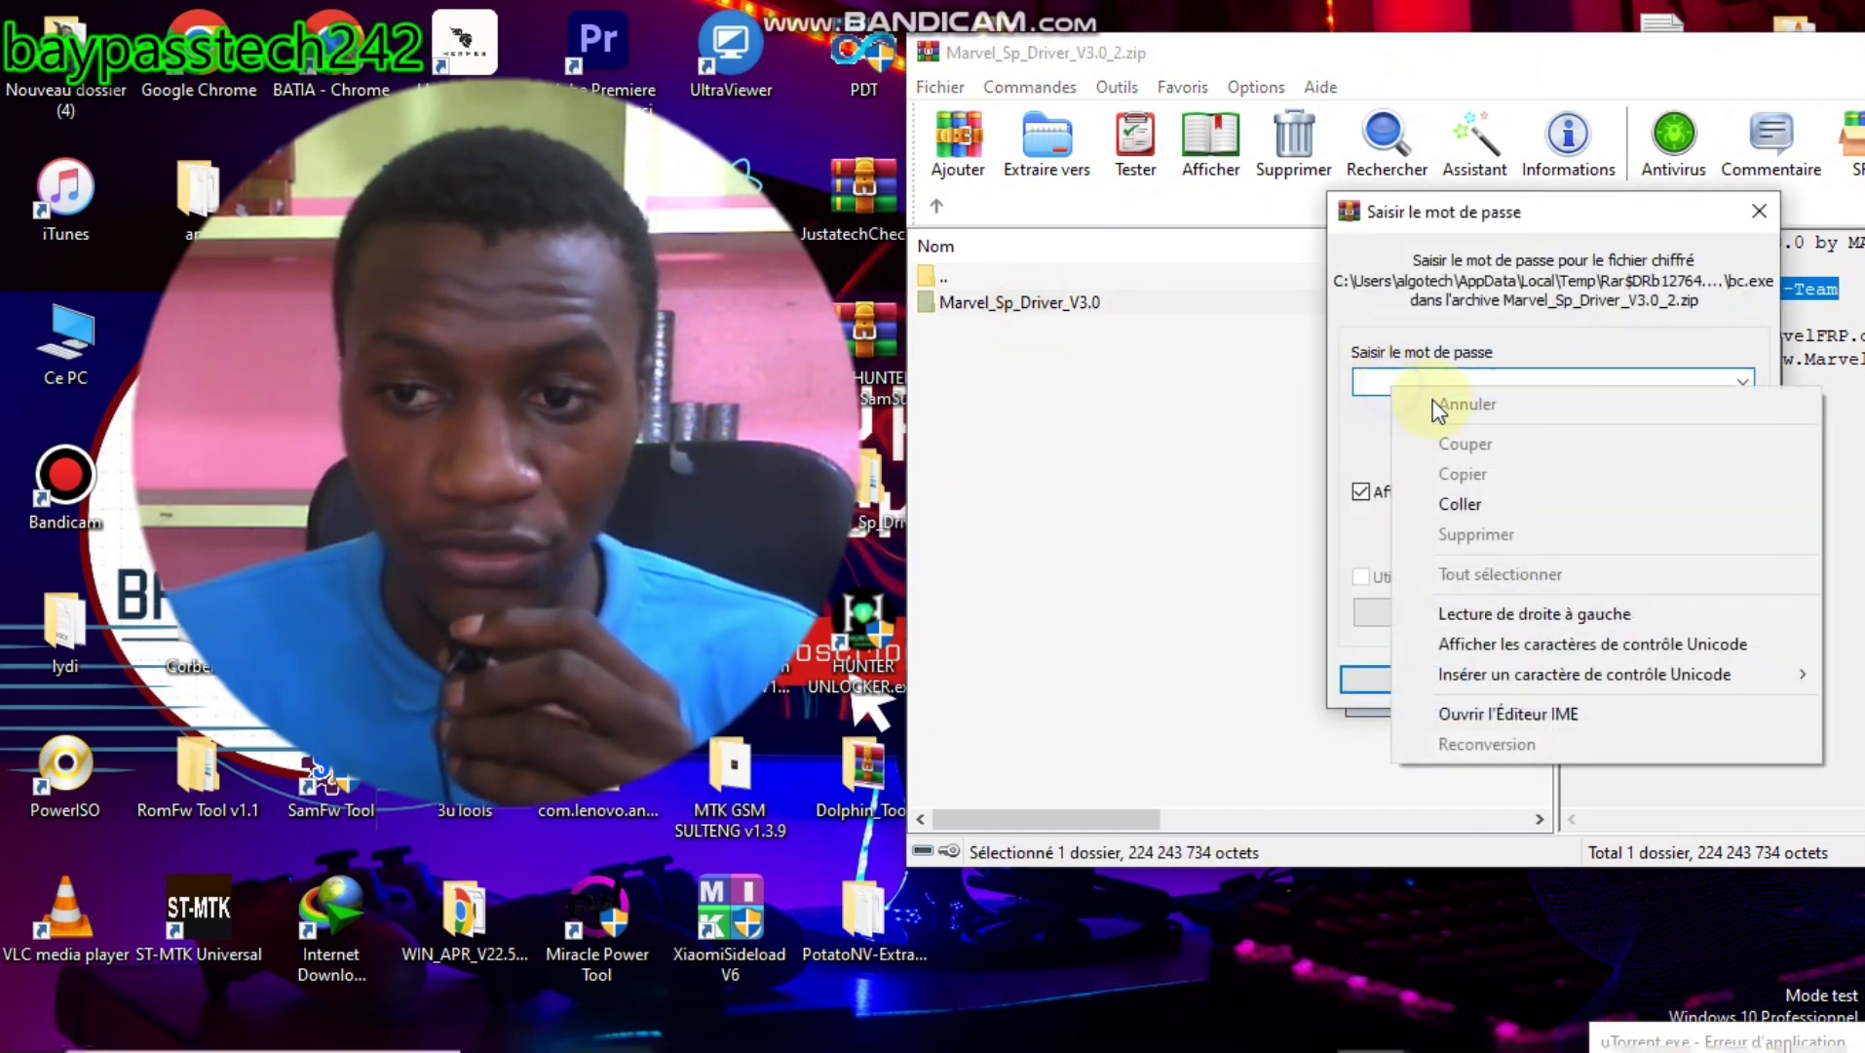
{"action": "left_click", "coordinate": [1462, 506]}
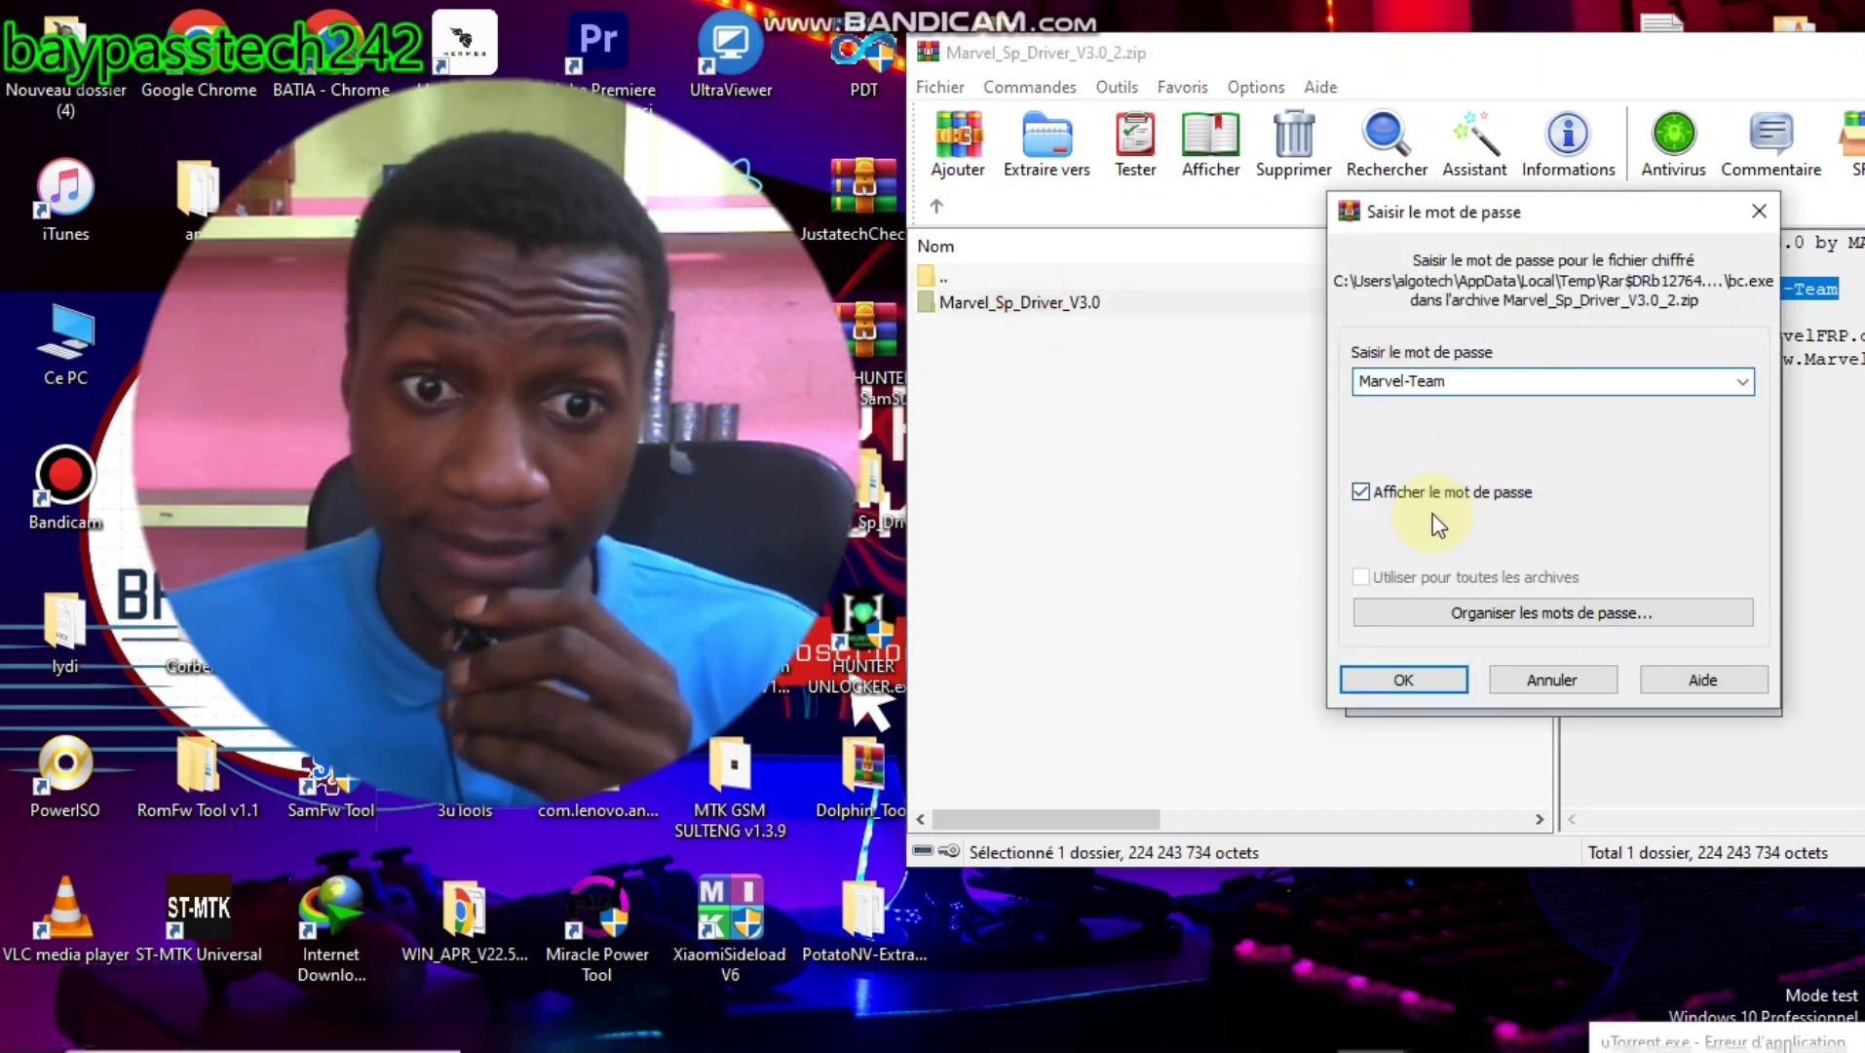
{"action": "left_click", "coordinate": [1423, 682]}
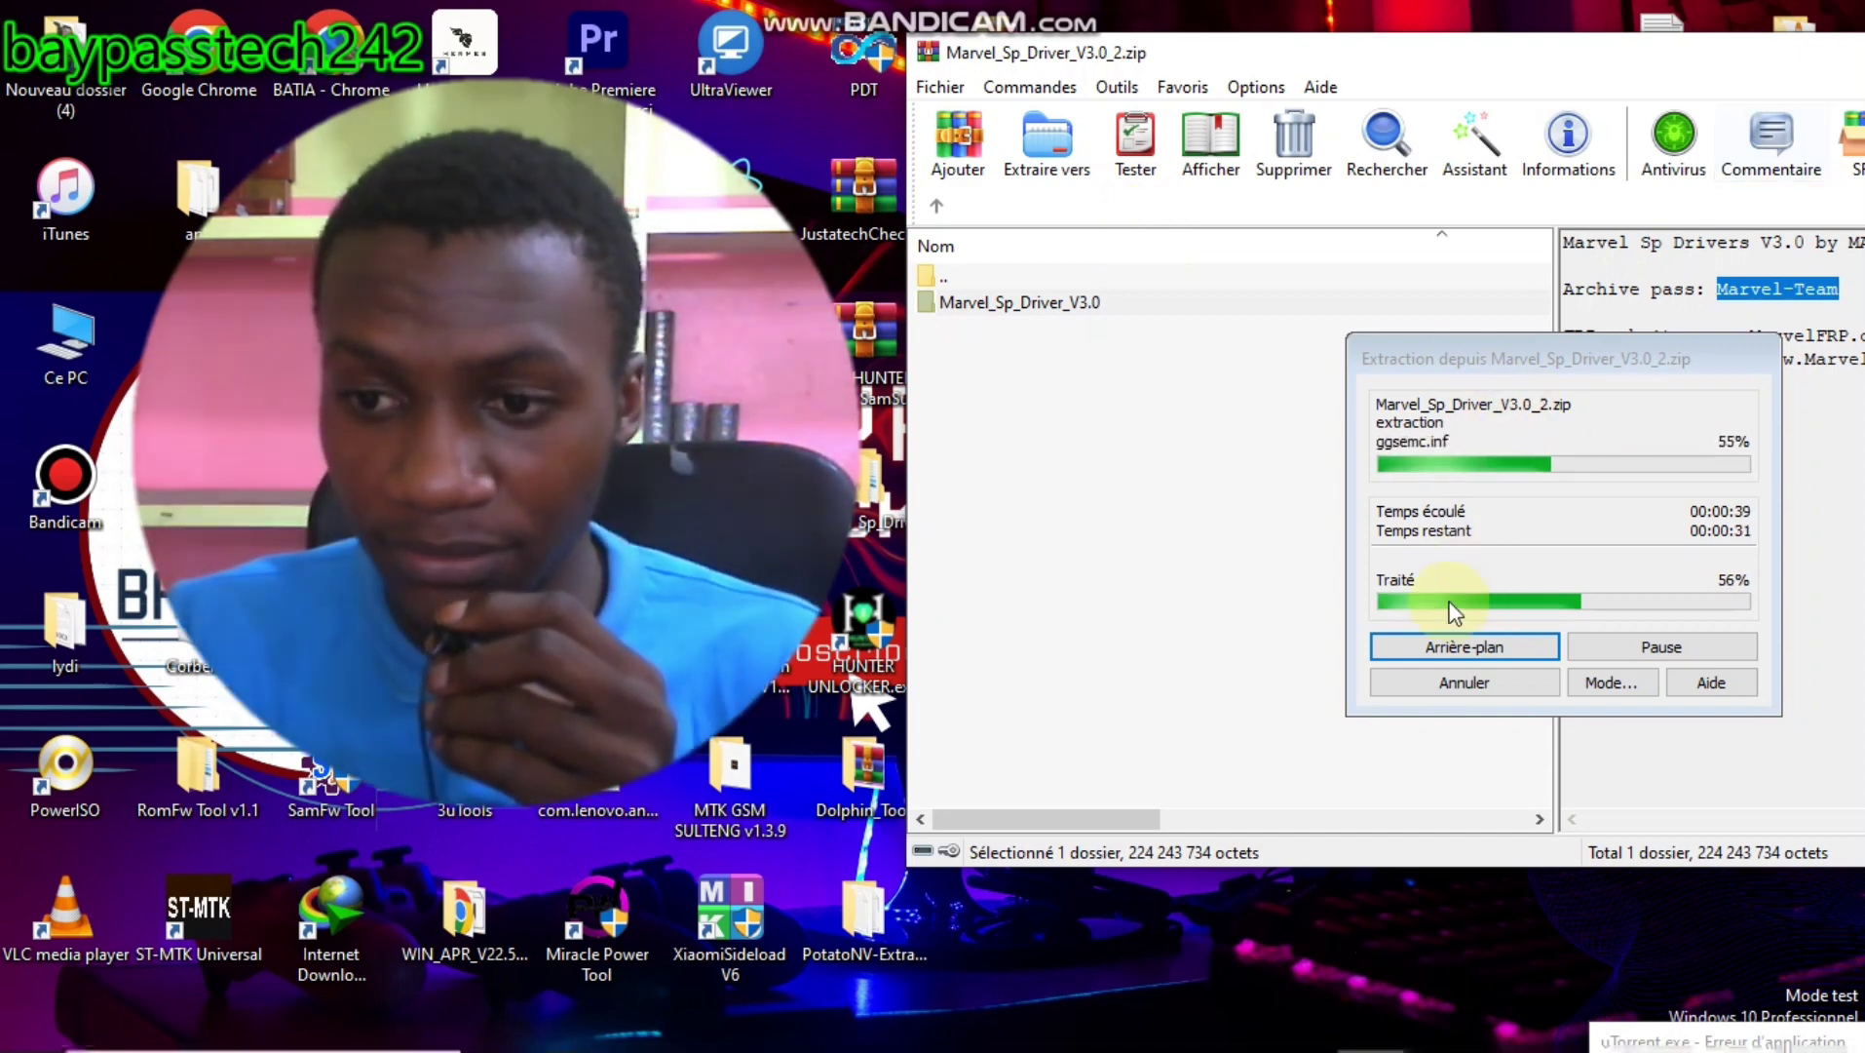
{"action": "mouse_move", "coordinate": [1013, 10]}
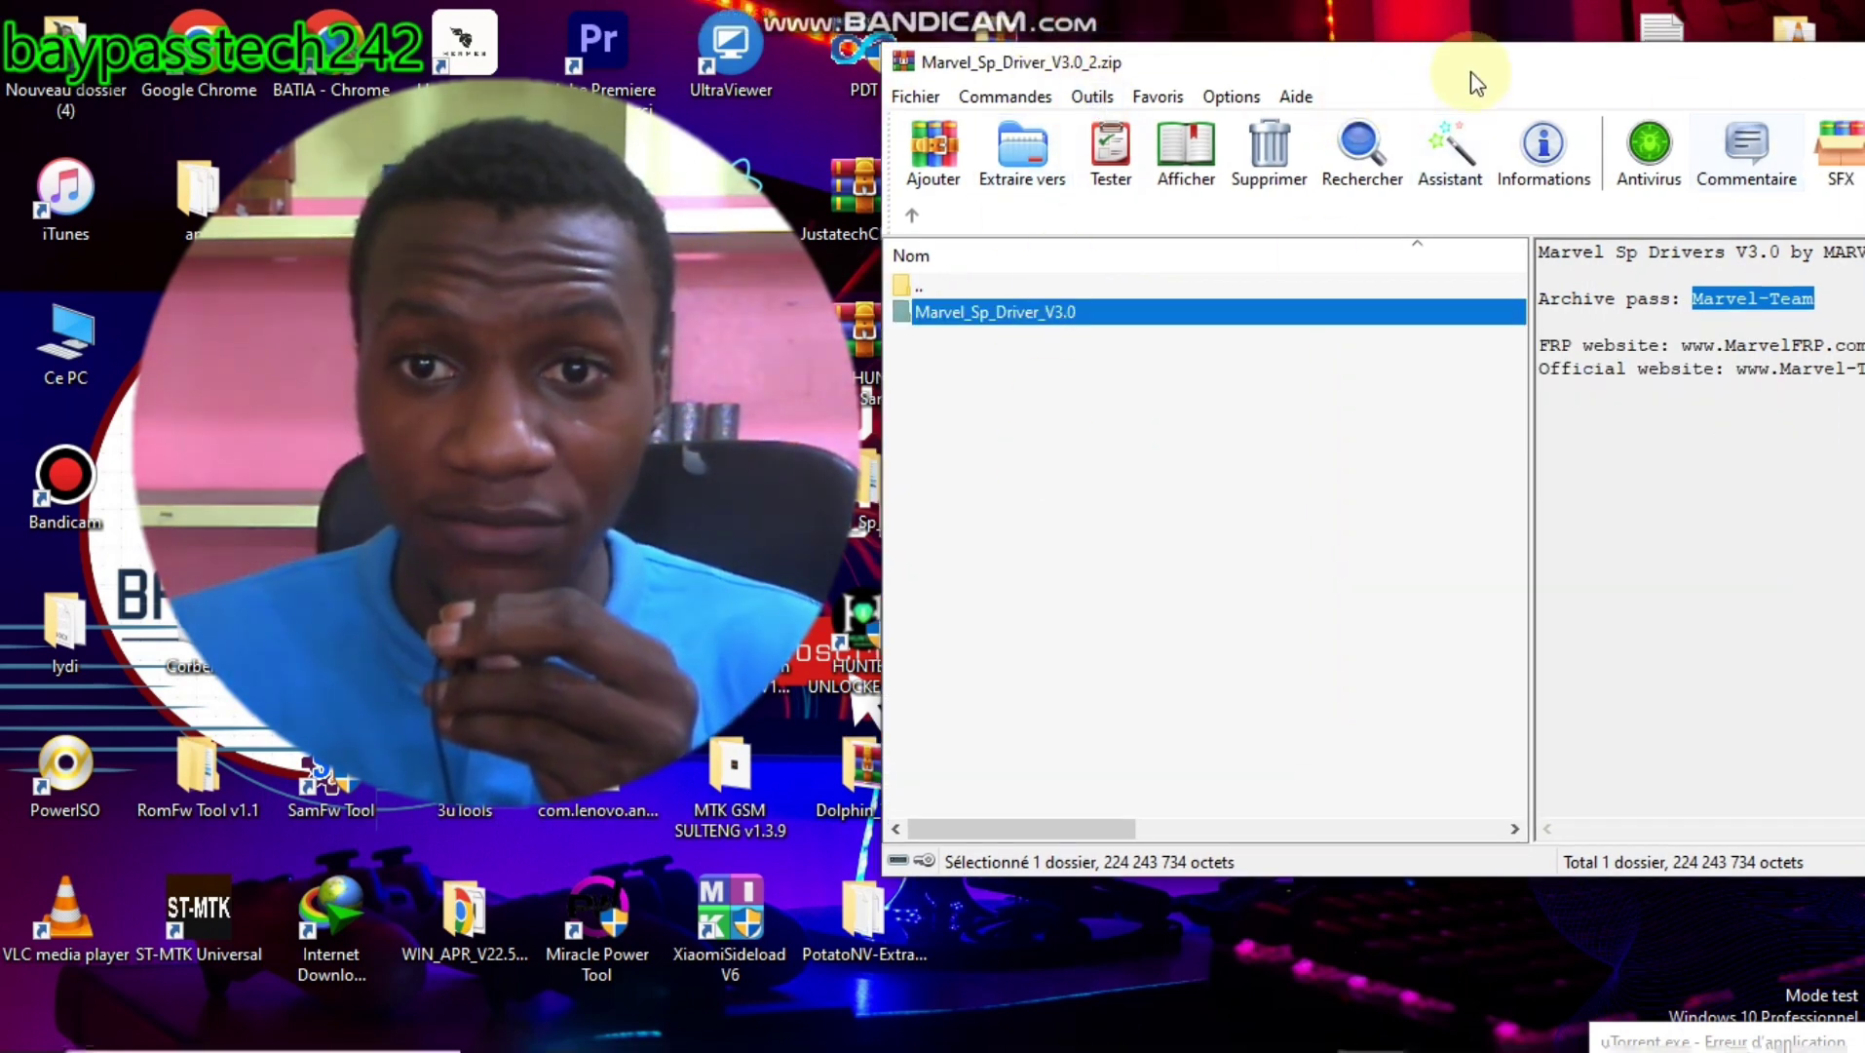
{"action": "left_click_drag", "start_coordinate": [1508, 65], "coordinate": [864, 267]}
{"action": "left_click", "coordinate": [1374, 264]}
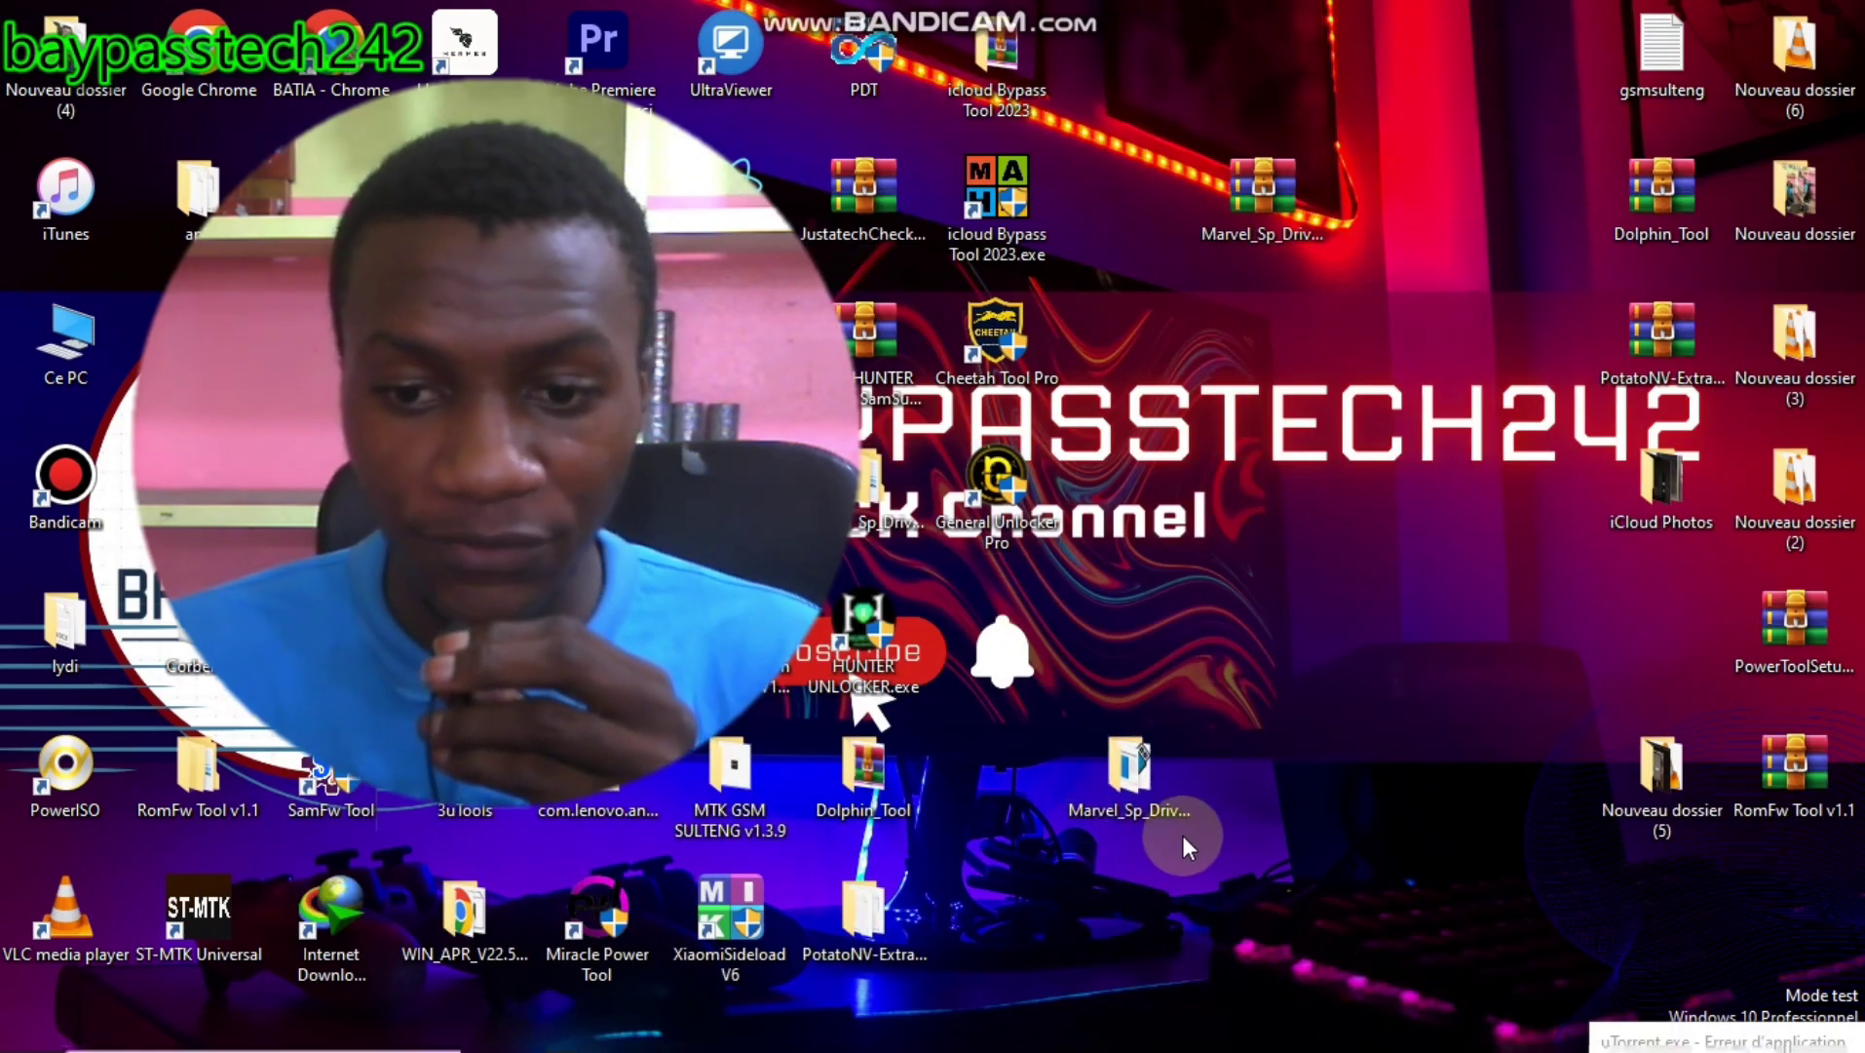
- Open the extracted Marvel_Sp_Driver_V3.0 folder on the desktop and launch Marvel_SP_Drivers_V3.0
{"action": "double_click", "coordinate": [1170, 809]}
{"action": "left_click_drag", "start_coordinate": [369, 14], "coordinate": [1413, 64]}
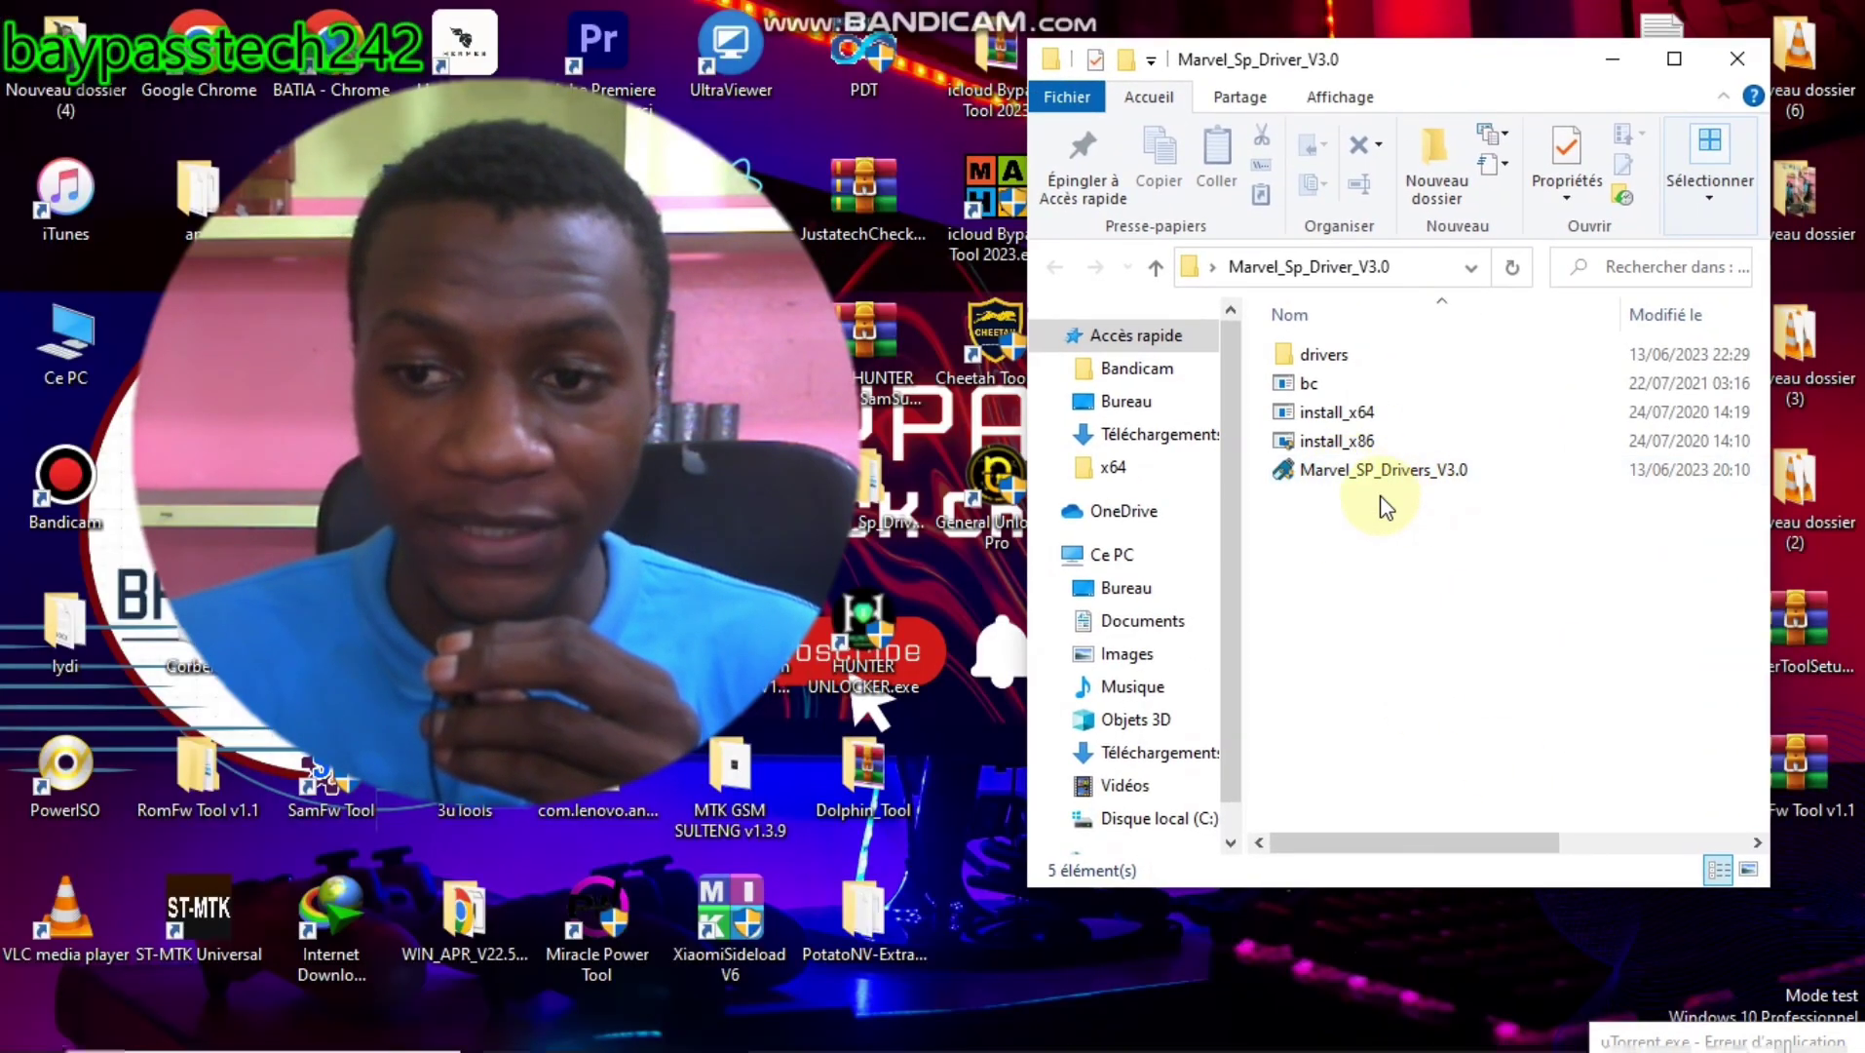
{"action": "double_click", "coordinate": [1350, 477]}
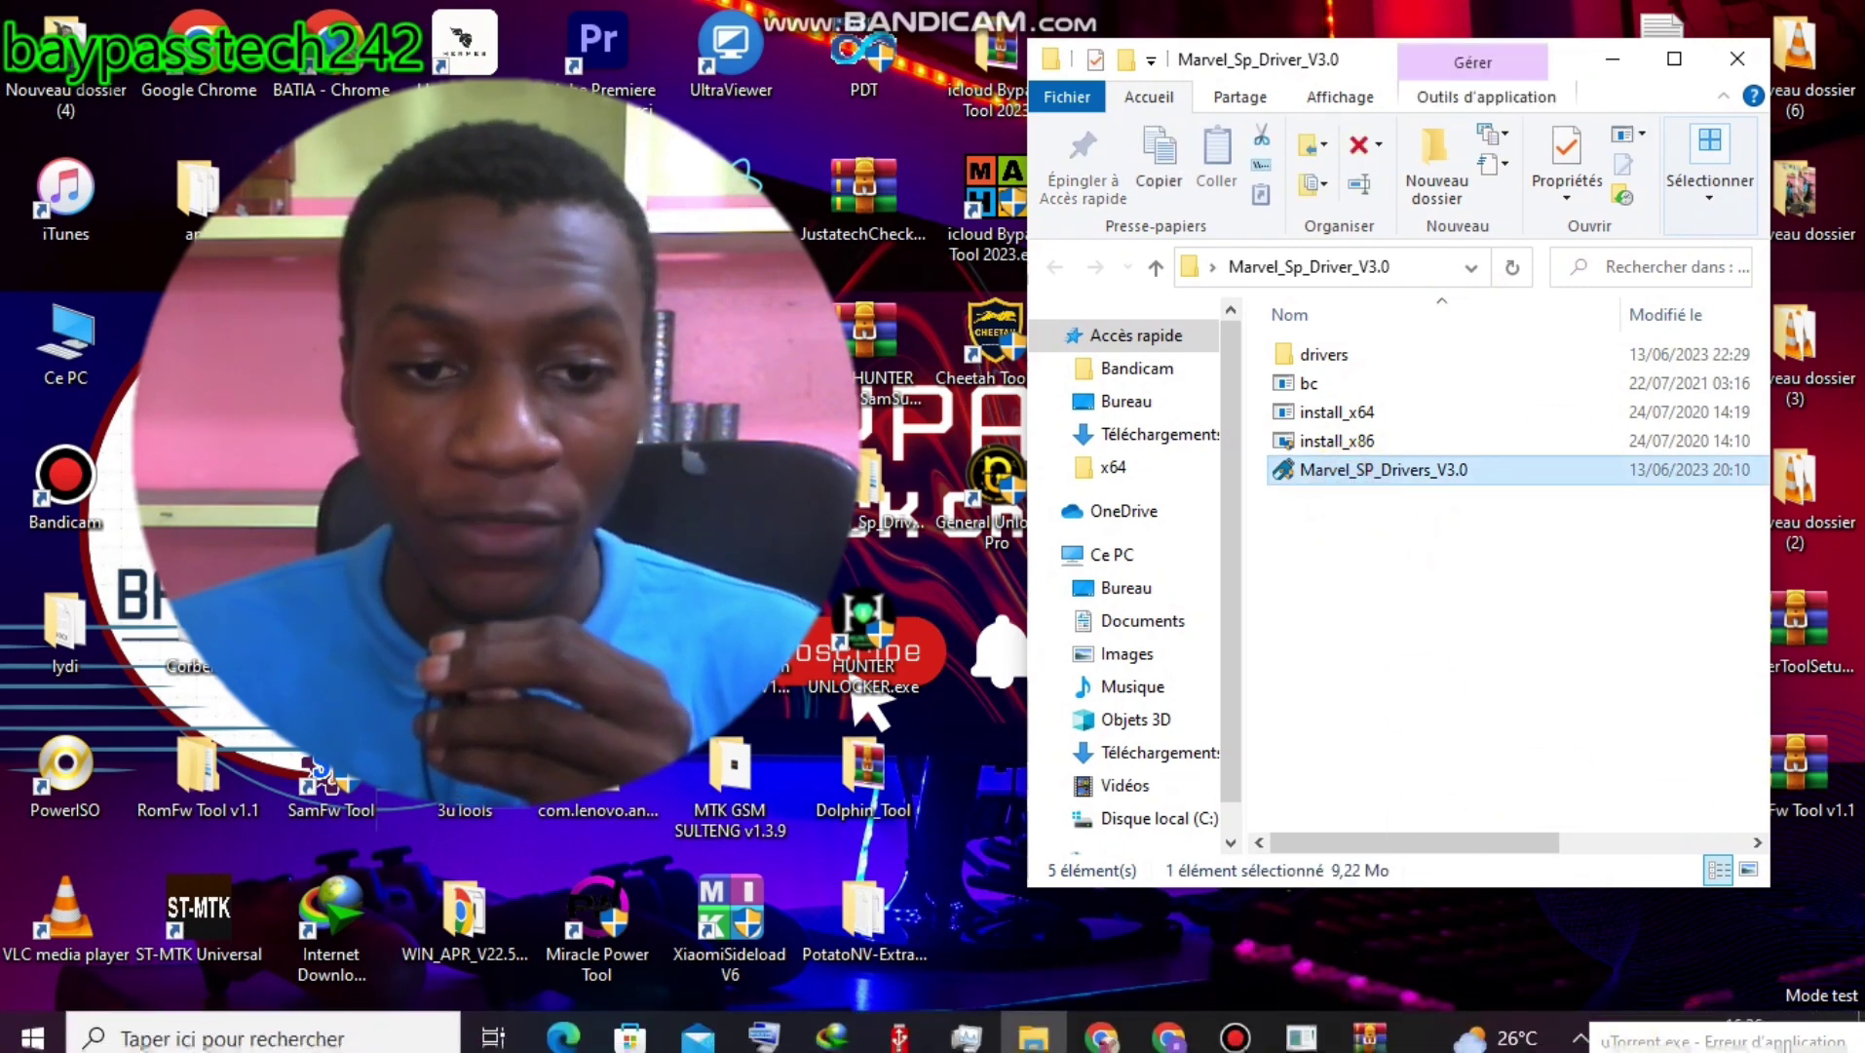
{"action": "left_click_drag", "start_coordinate": [858, 493], "coordinate": [1847, 1050]}
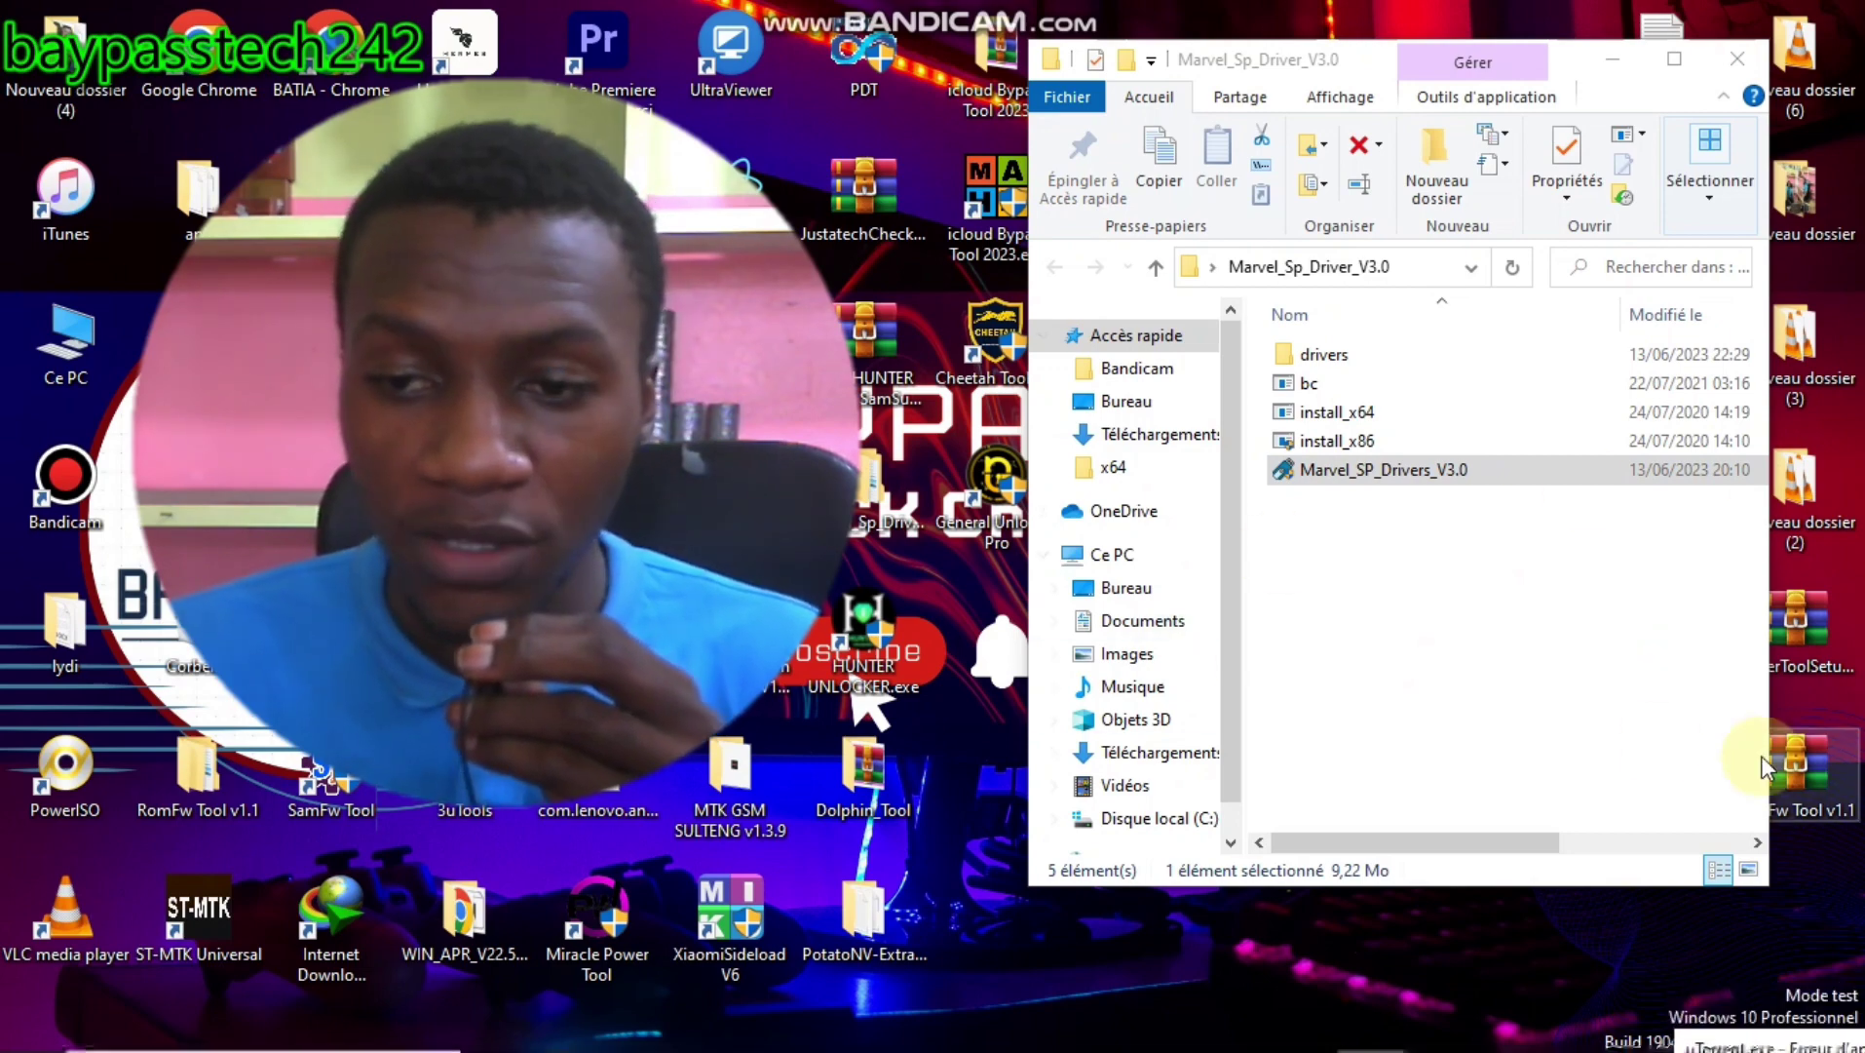
{"action": "double_click", "coordinate": [1384, 469]}
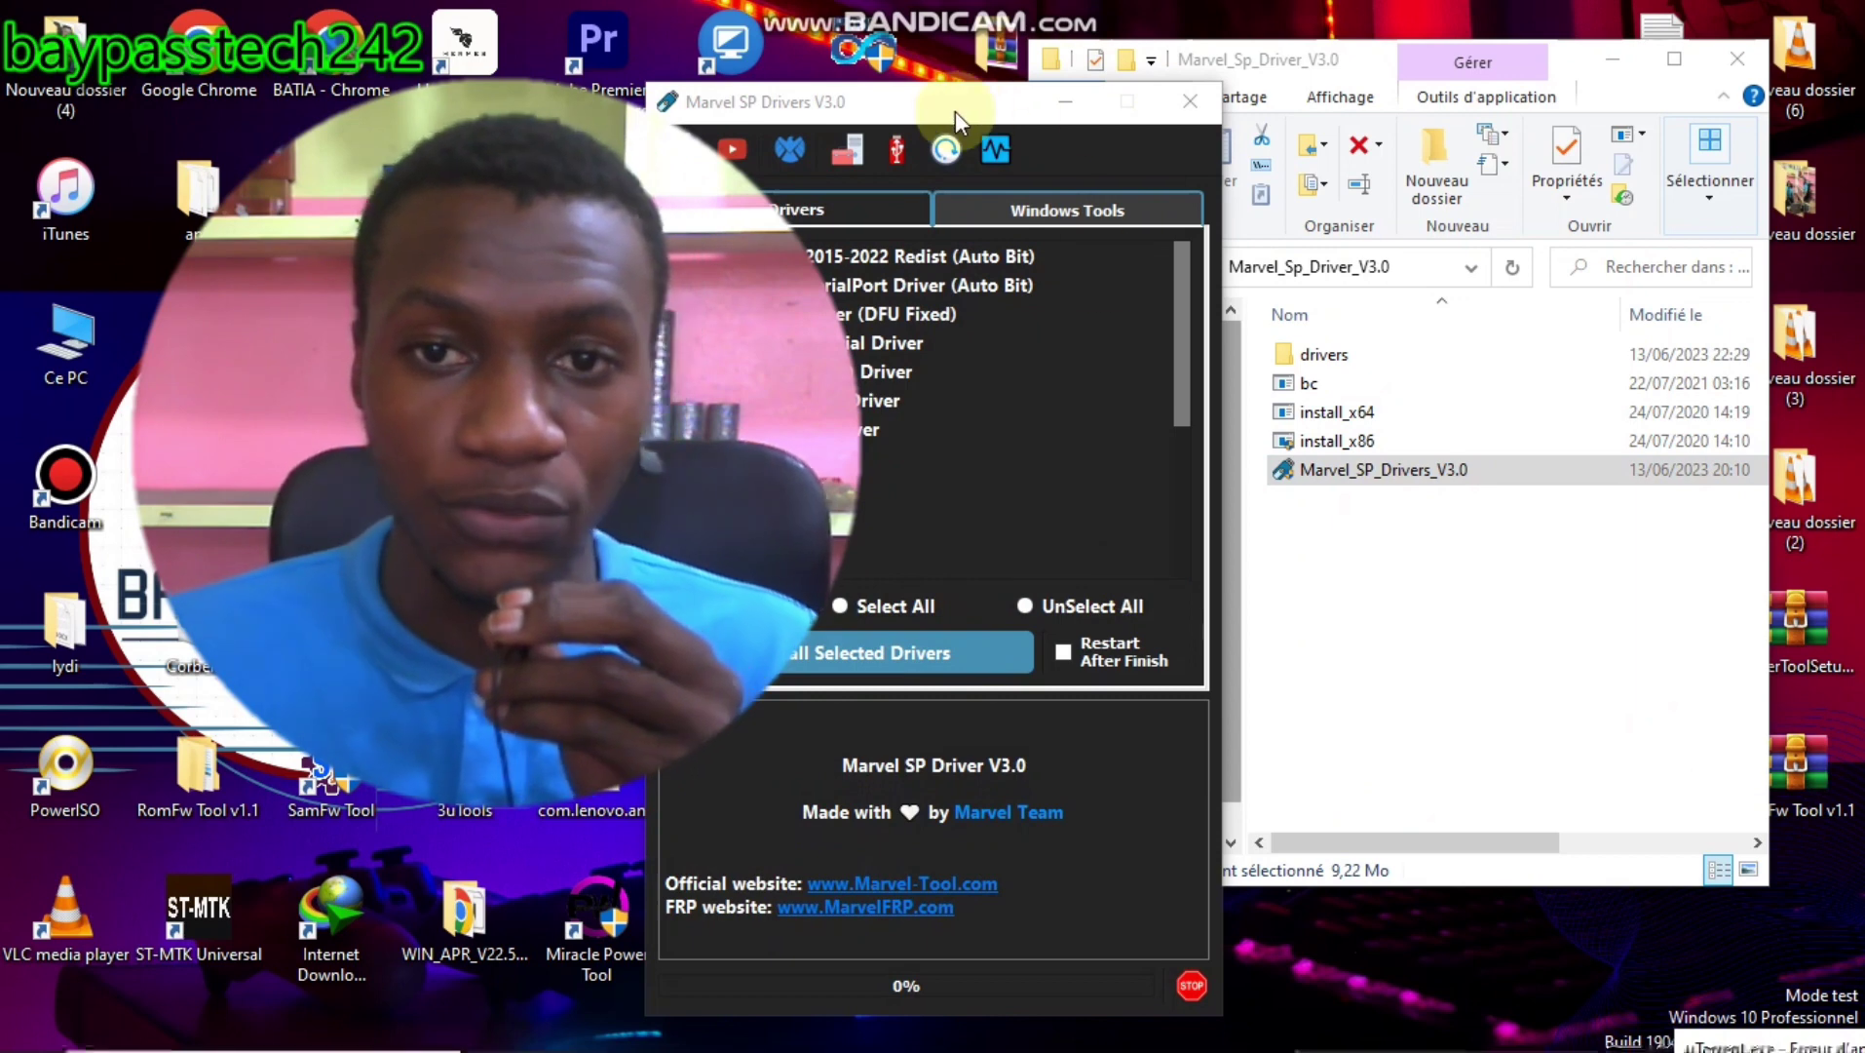
{"action": "left_click_drag", "start_coordinate": [955, 117], "coordinate": [1355, 101]}
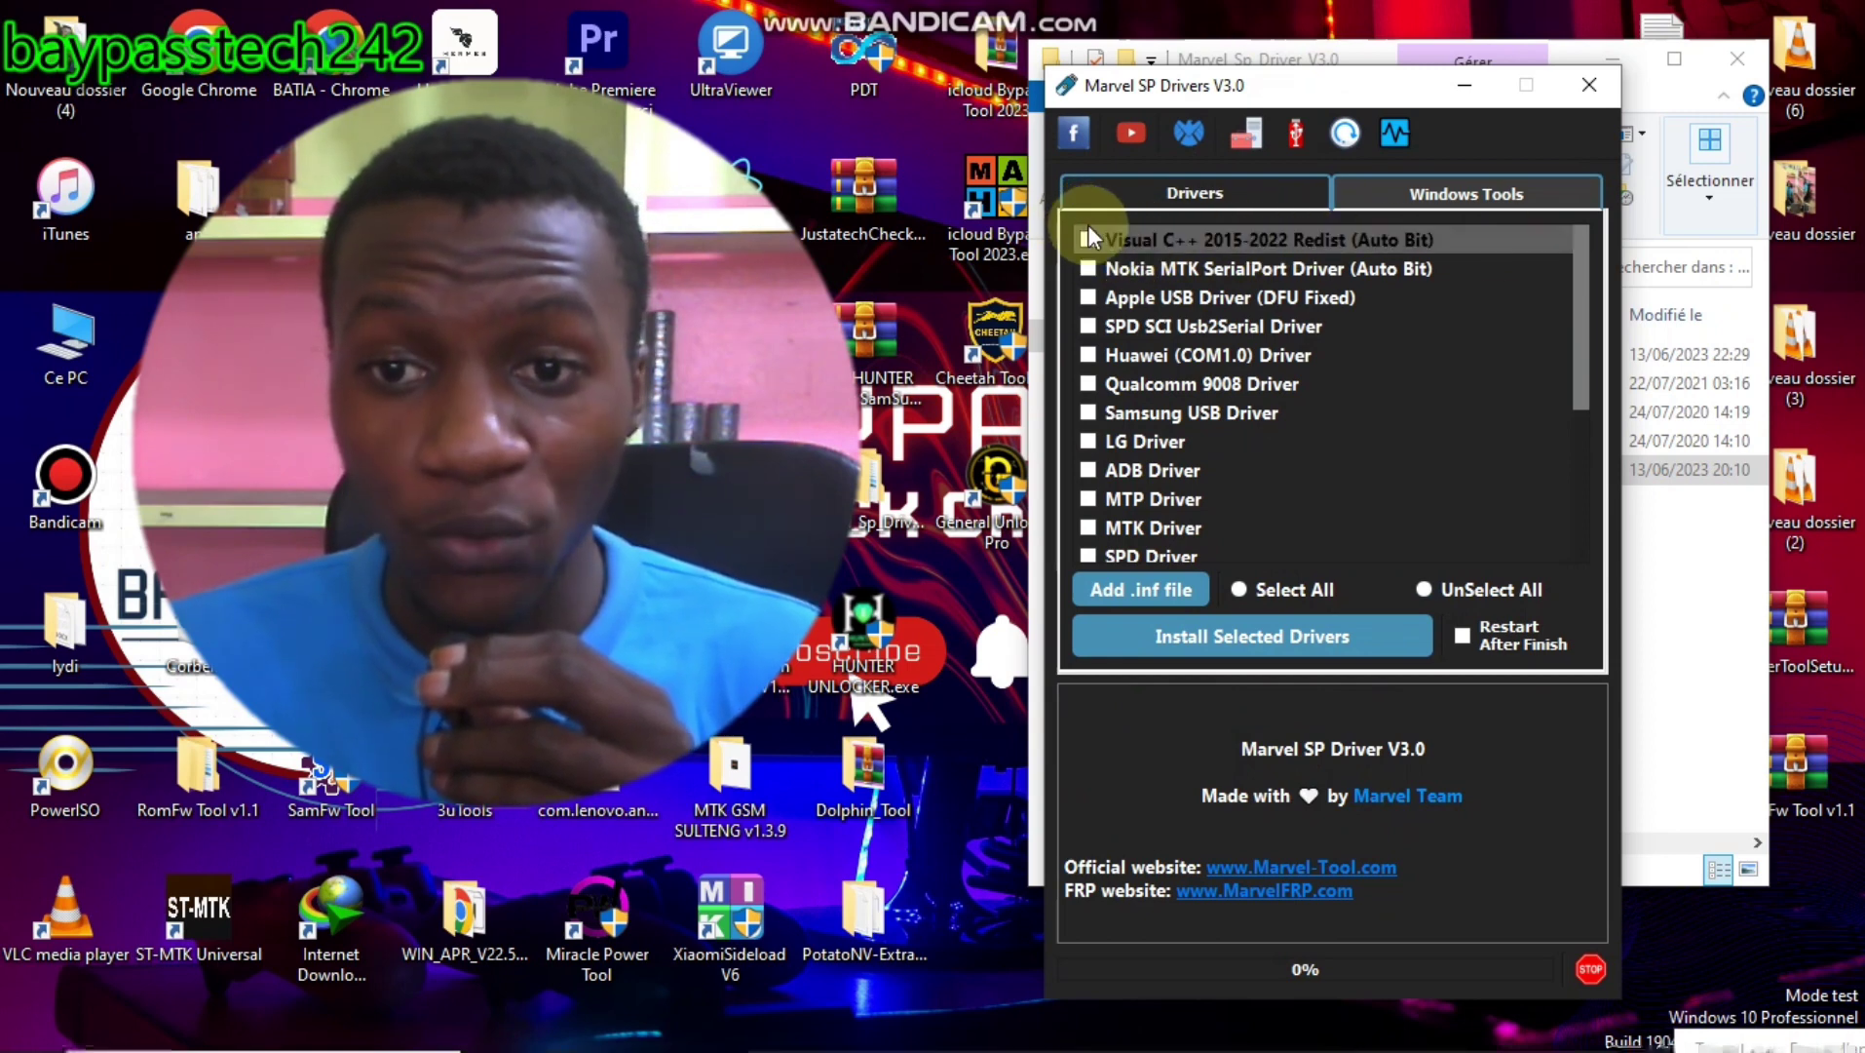
- Review the list of available drivers and select all of them for installation
{"action": "scroll", "coordinate": [1121, 400], "scroll_direction": "down", "scroll_amount": 5}
{"action": "scroll", "coordinate": [1131, 370], "scroll_direction": "up", "scroll_amount": 5}
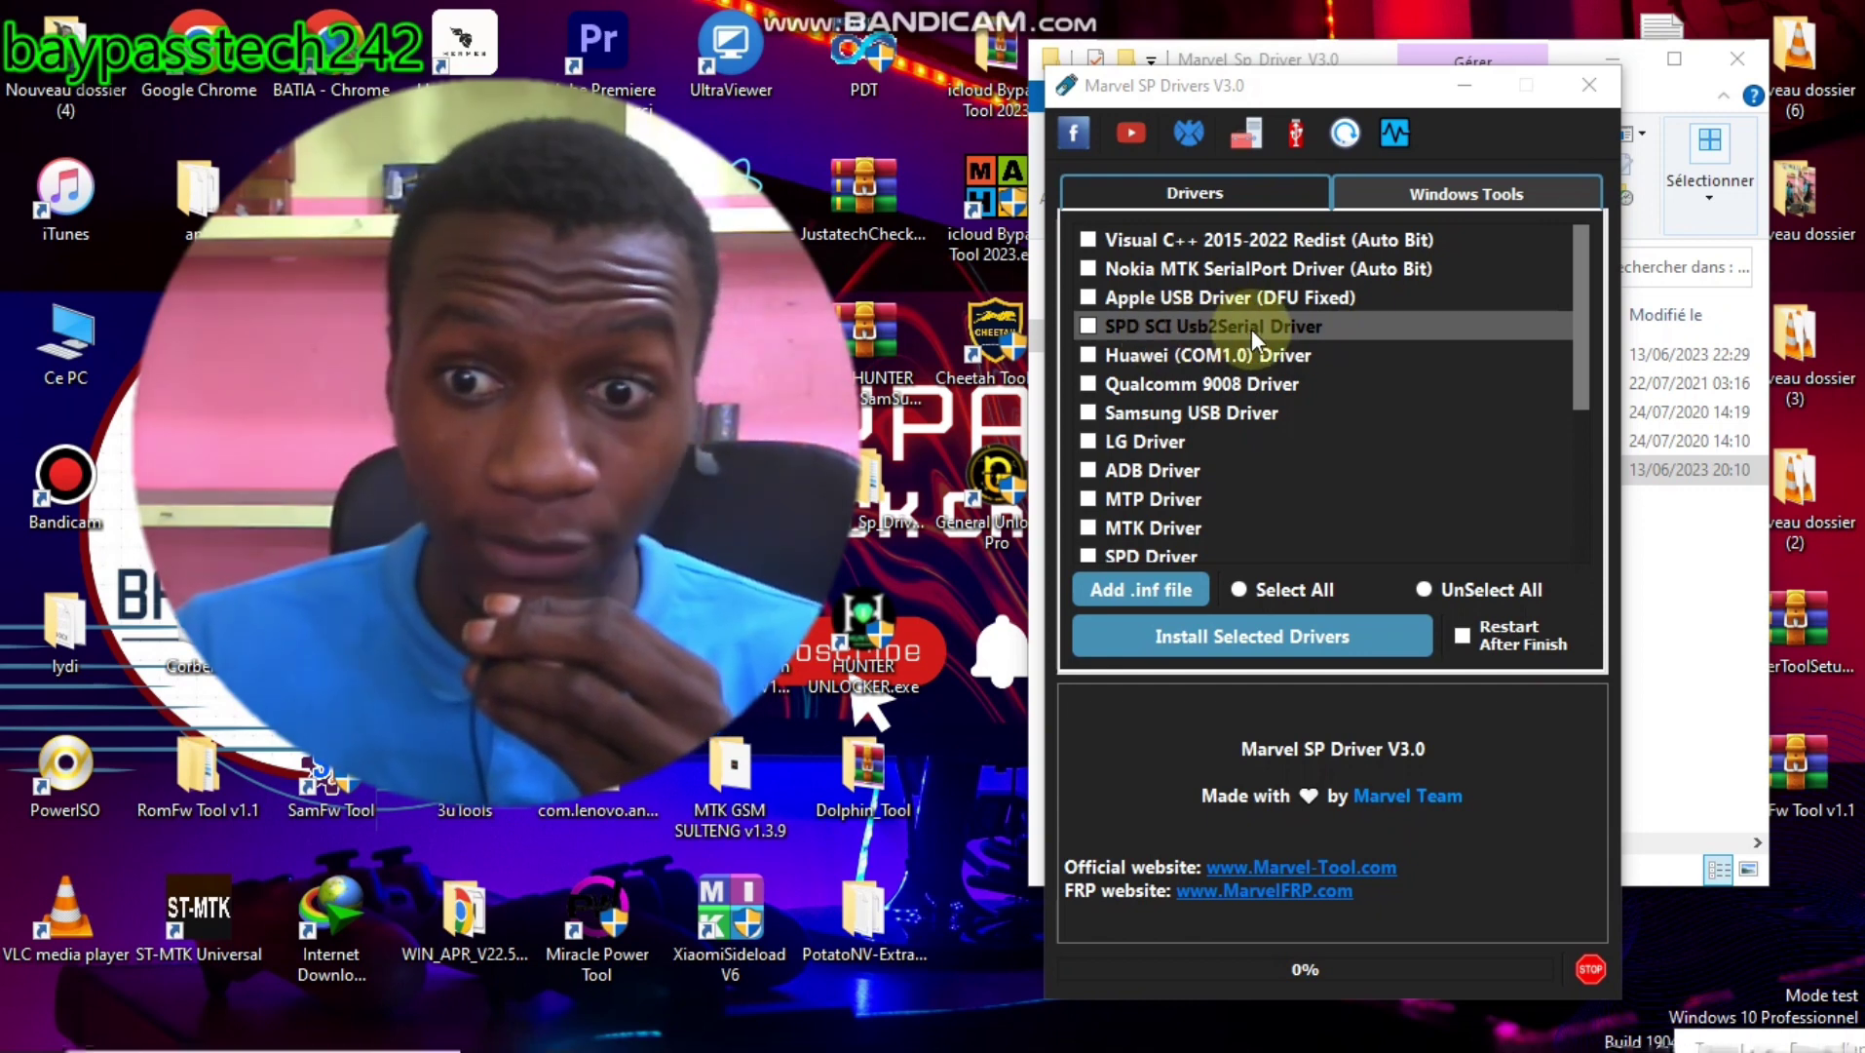
{"action": "left_click", "coordinate": [1102, 354]}
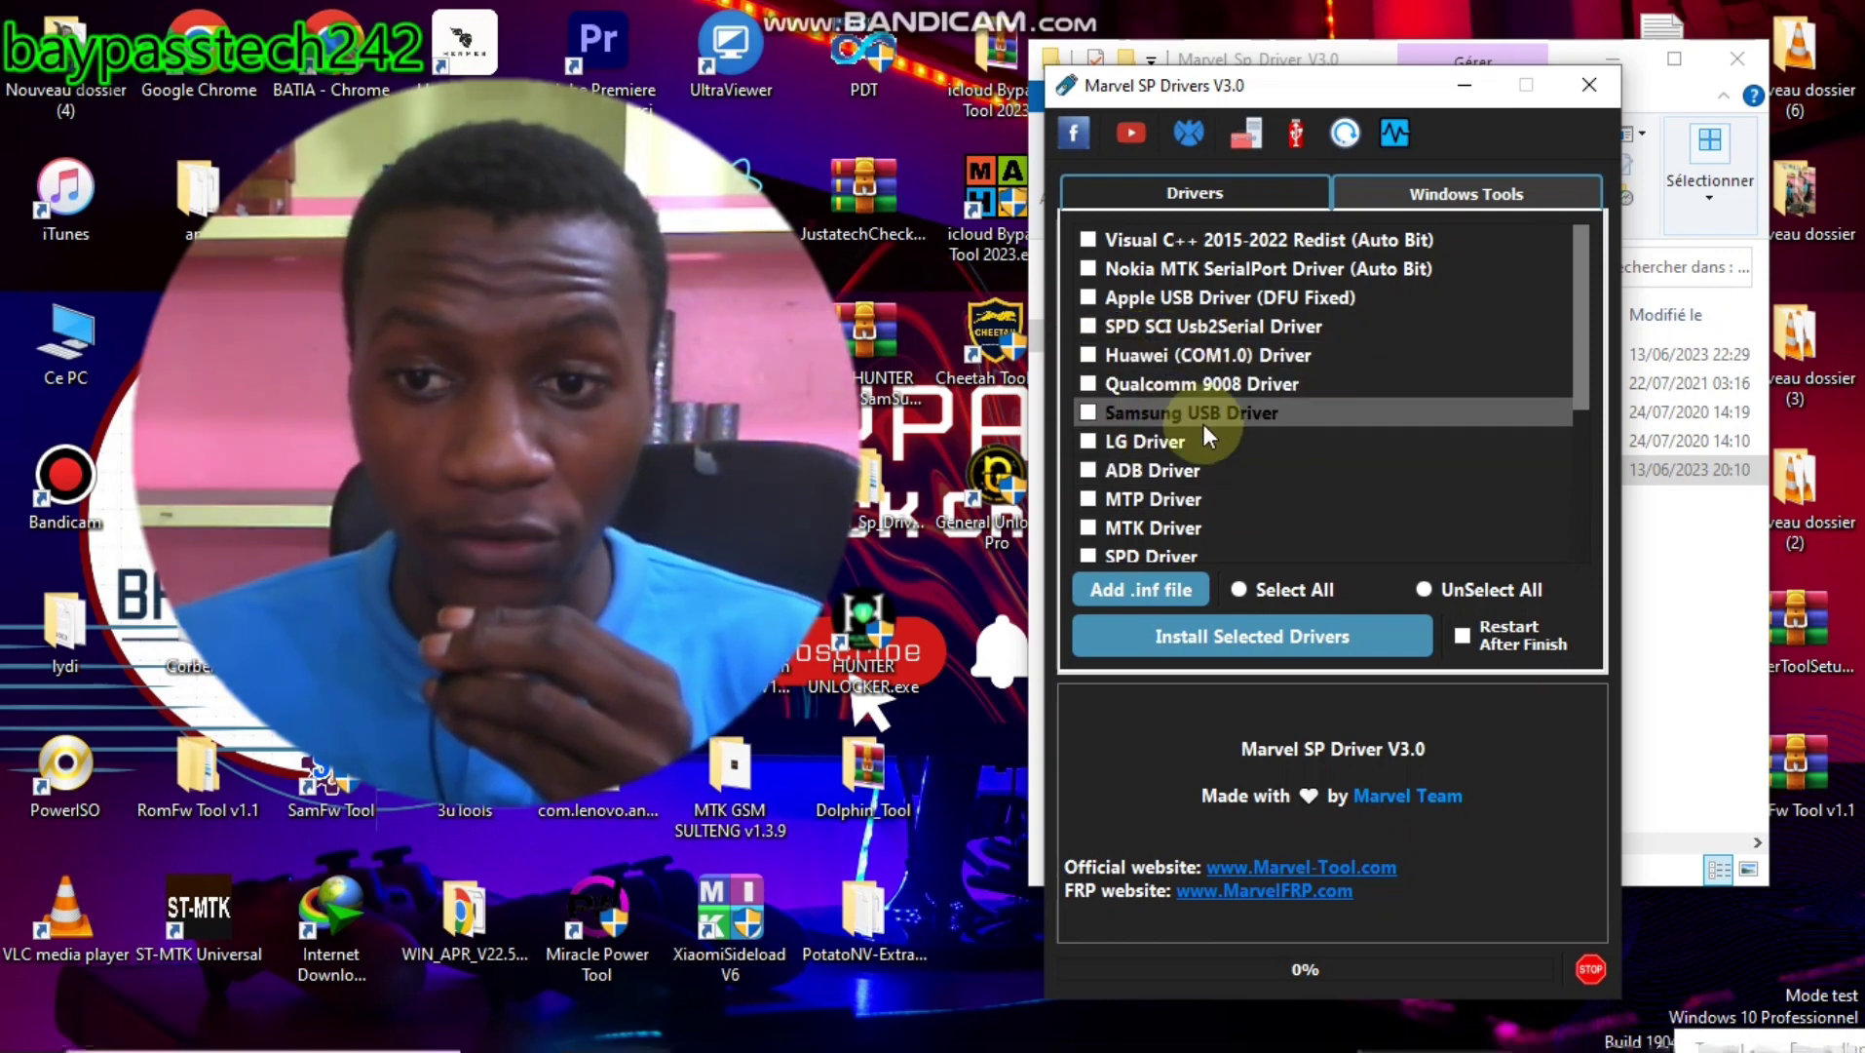
{"action": "scroll", "coordinate": [1211, 455], "scroll_direction": "down", "scroll_amount": 3}
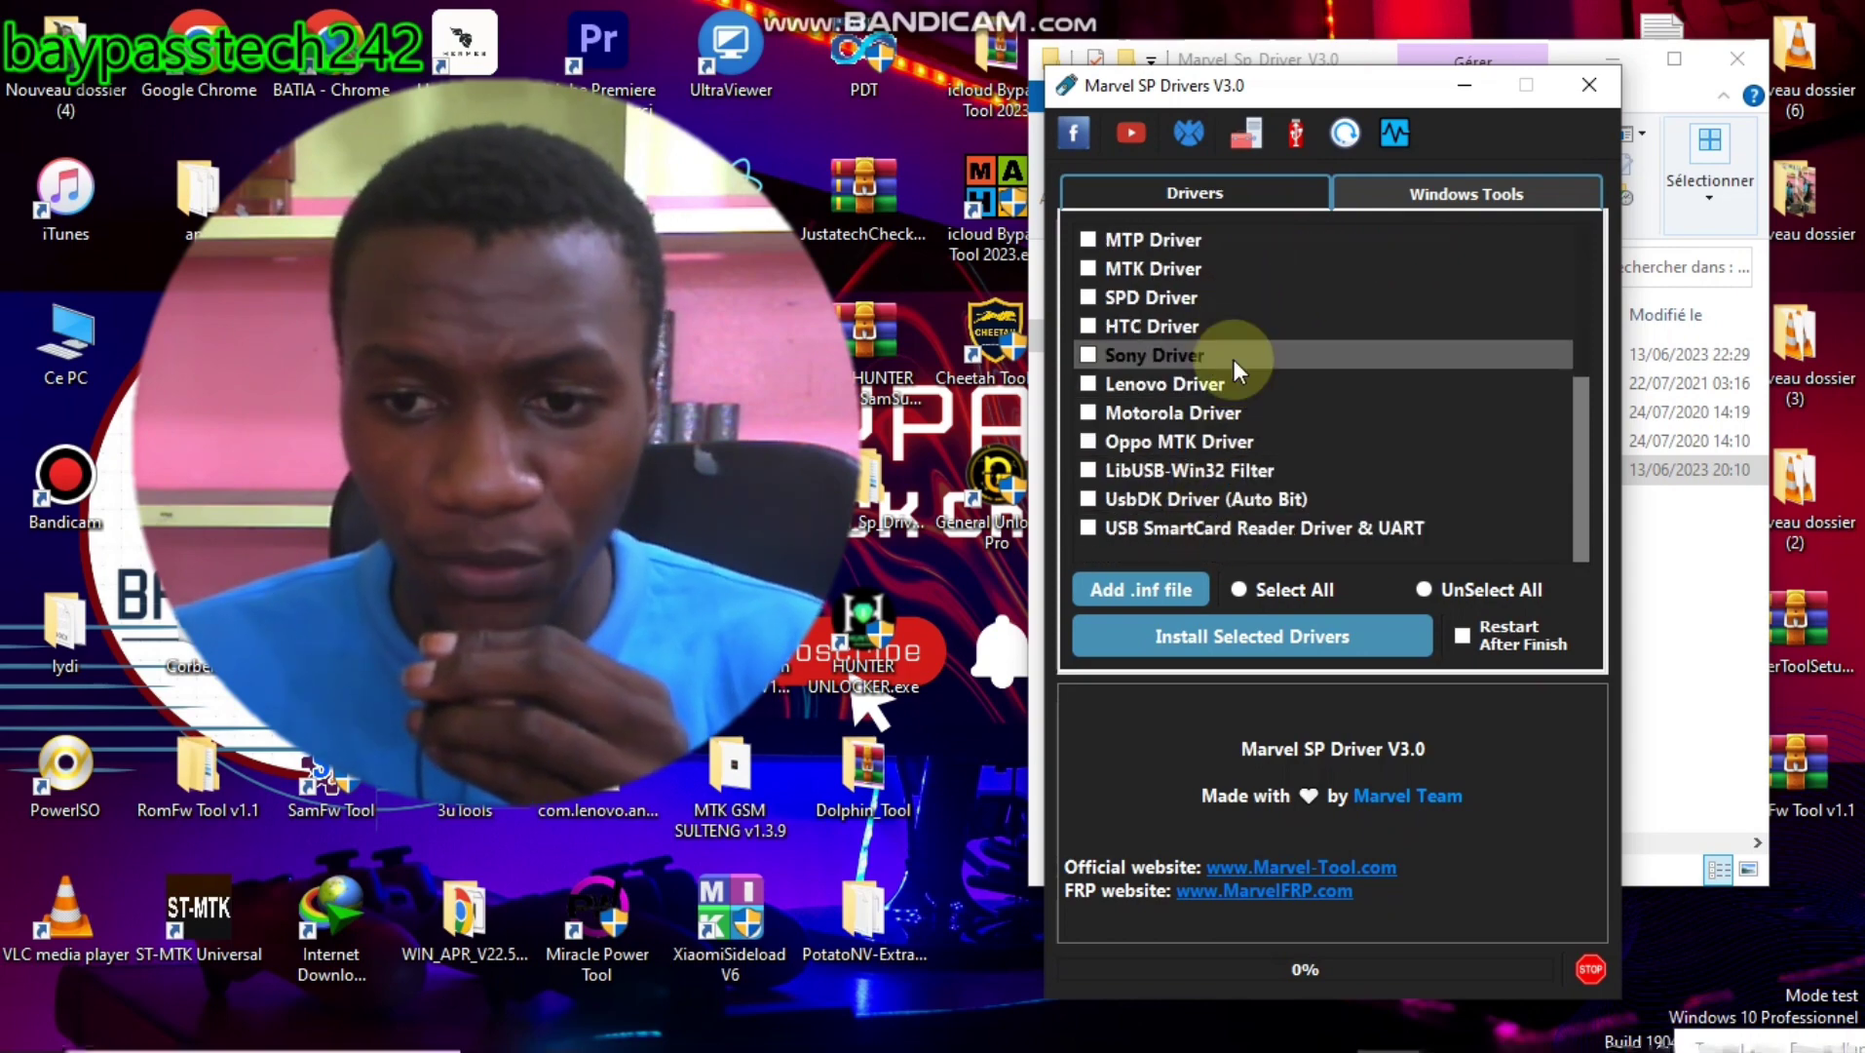
{"action": "scroll", "coordinate": [1204, 467], "scroll_direction": "up", "scroll_amount": 3}
{"action": "scroll", "coordinate": [1199, 482], "scroll_direction": "down", "scroll_amount": 3}
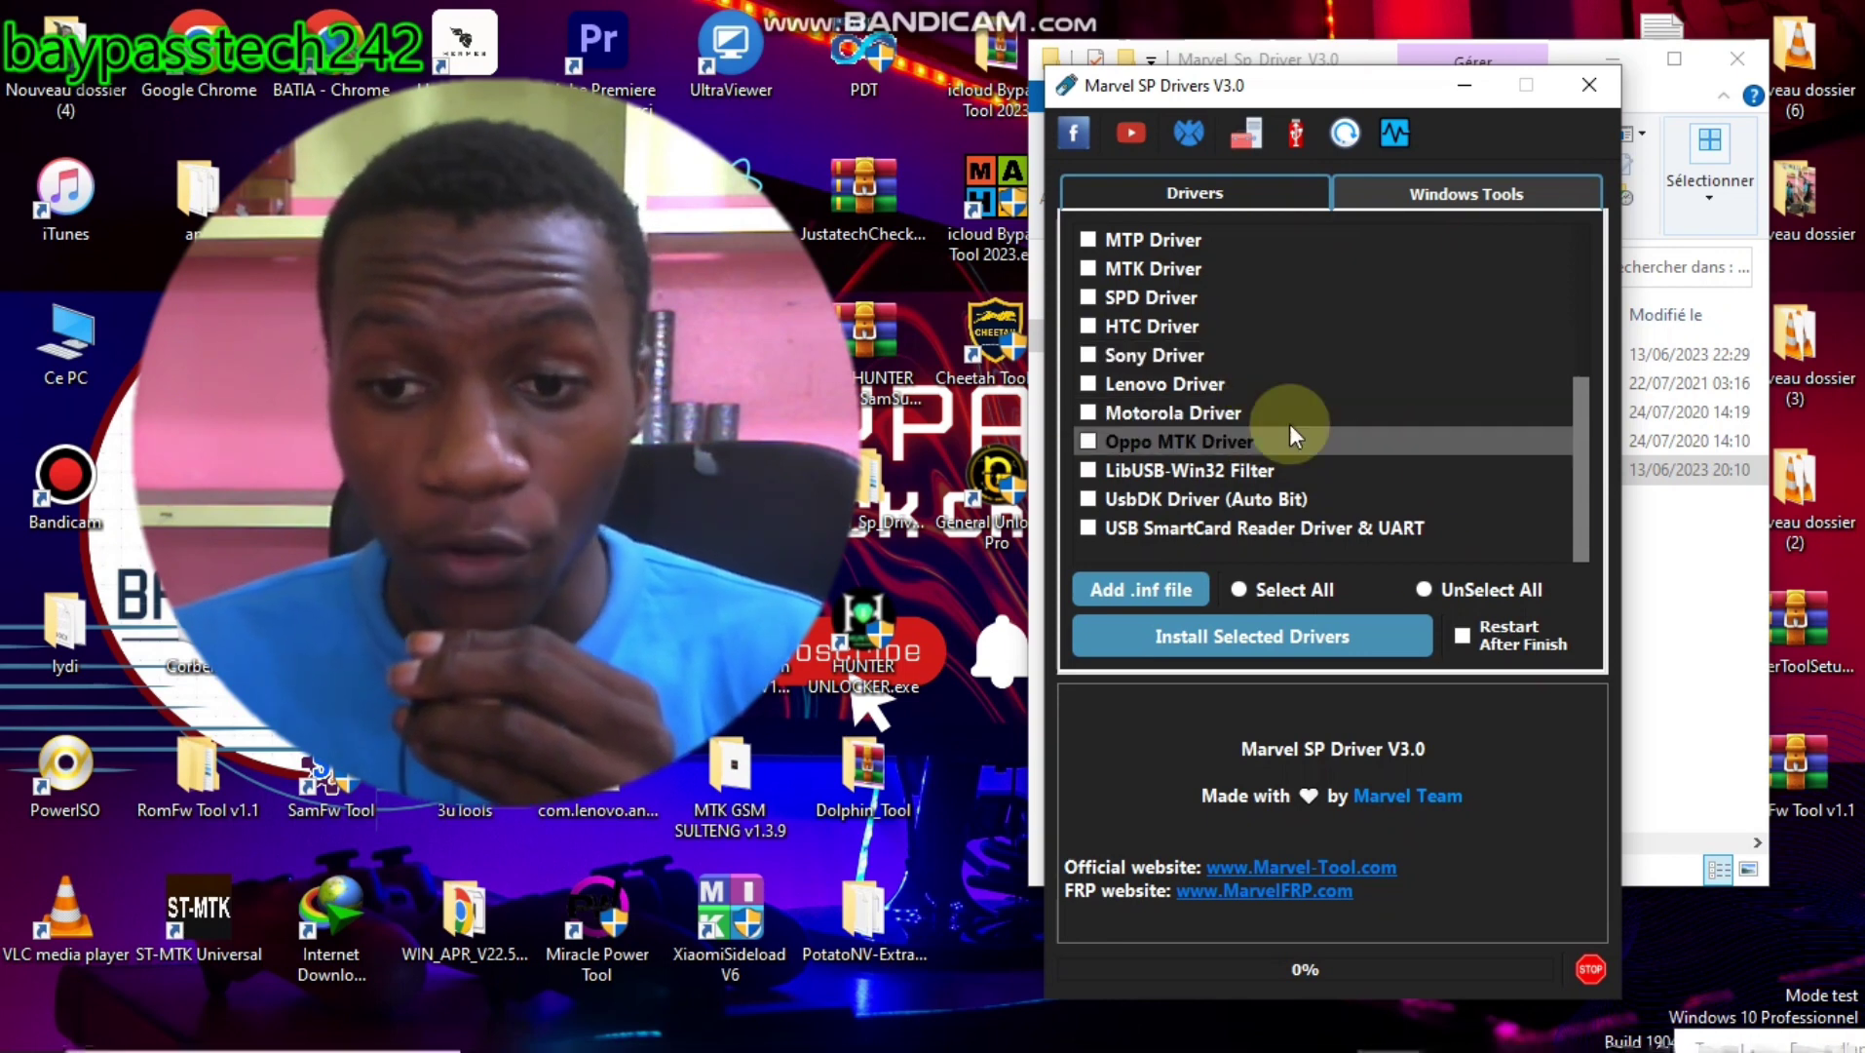
{"action": "left_click", "coordinate": [1255, 590]}
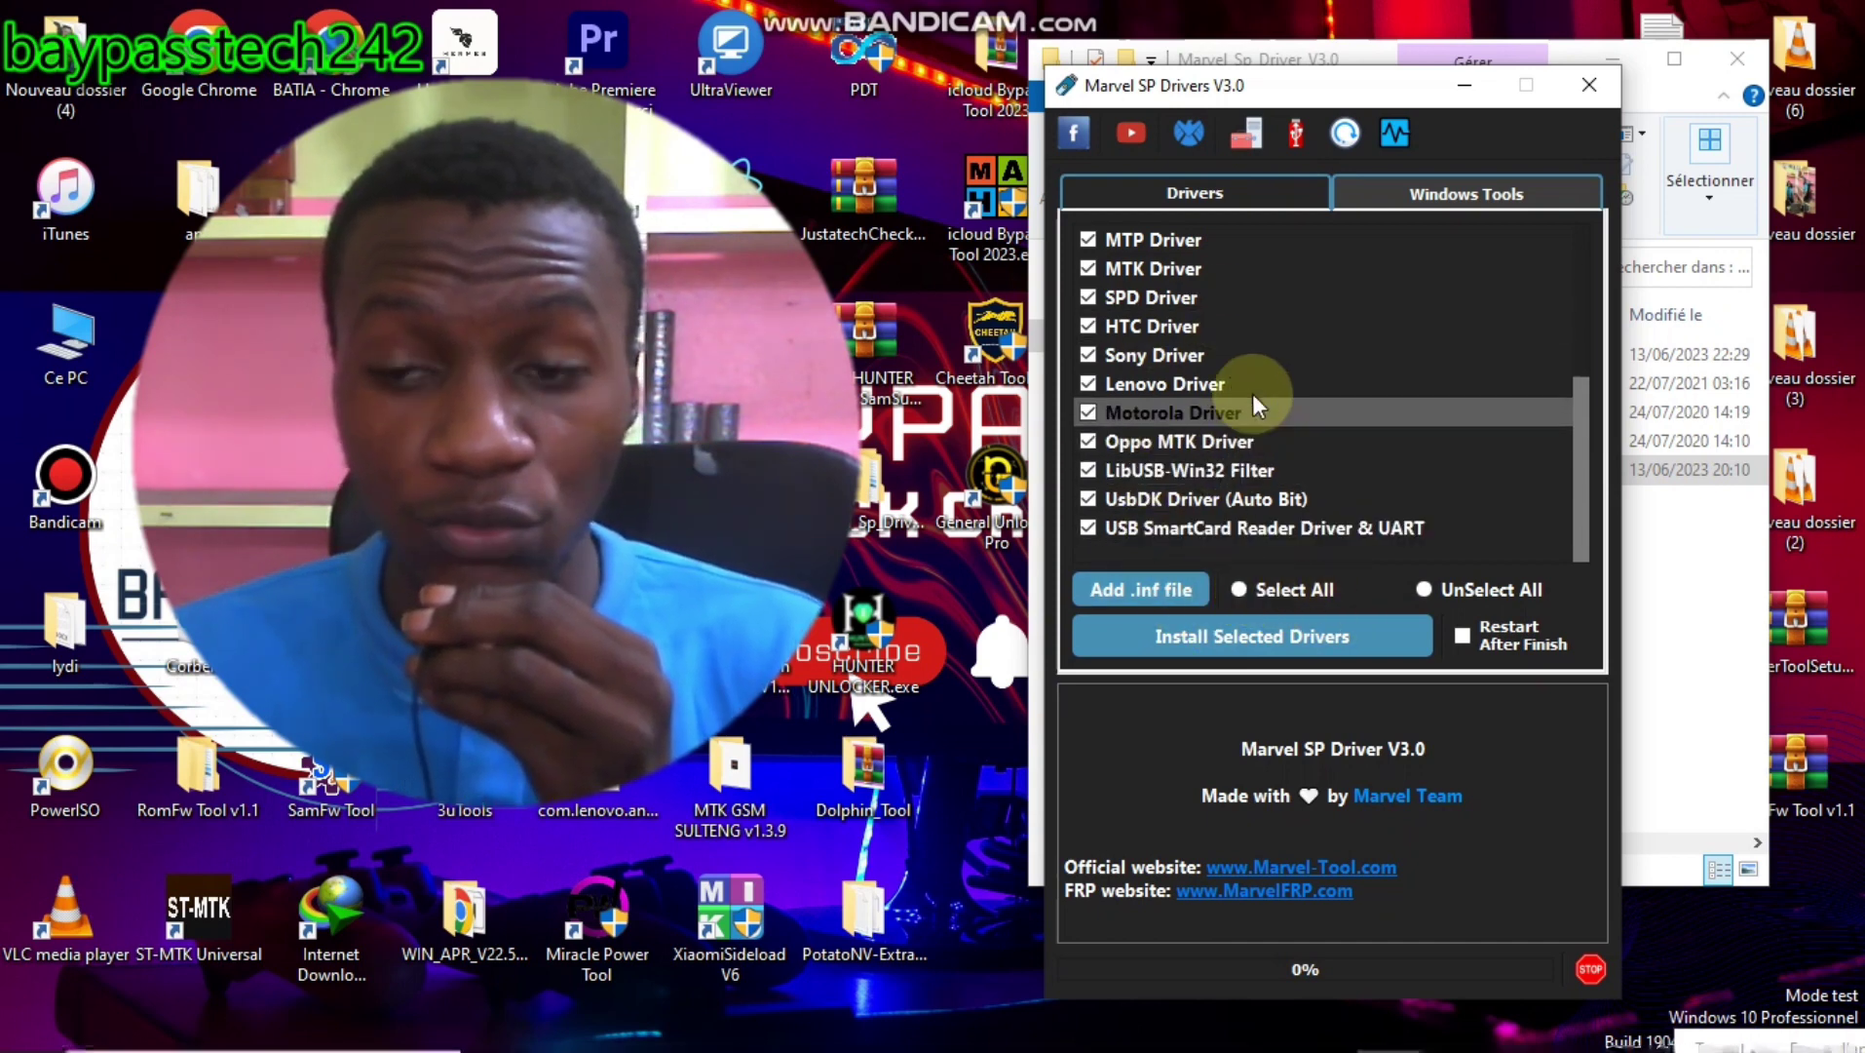
{"action": "scroll", "coordinate": [1251, 390], "scroll_direction": "up", "scroll_amount": 3}
{"action": "scroll", "coordinate": [1255, 375], "scroll_direction": "down", "scroll_amount": 3}
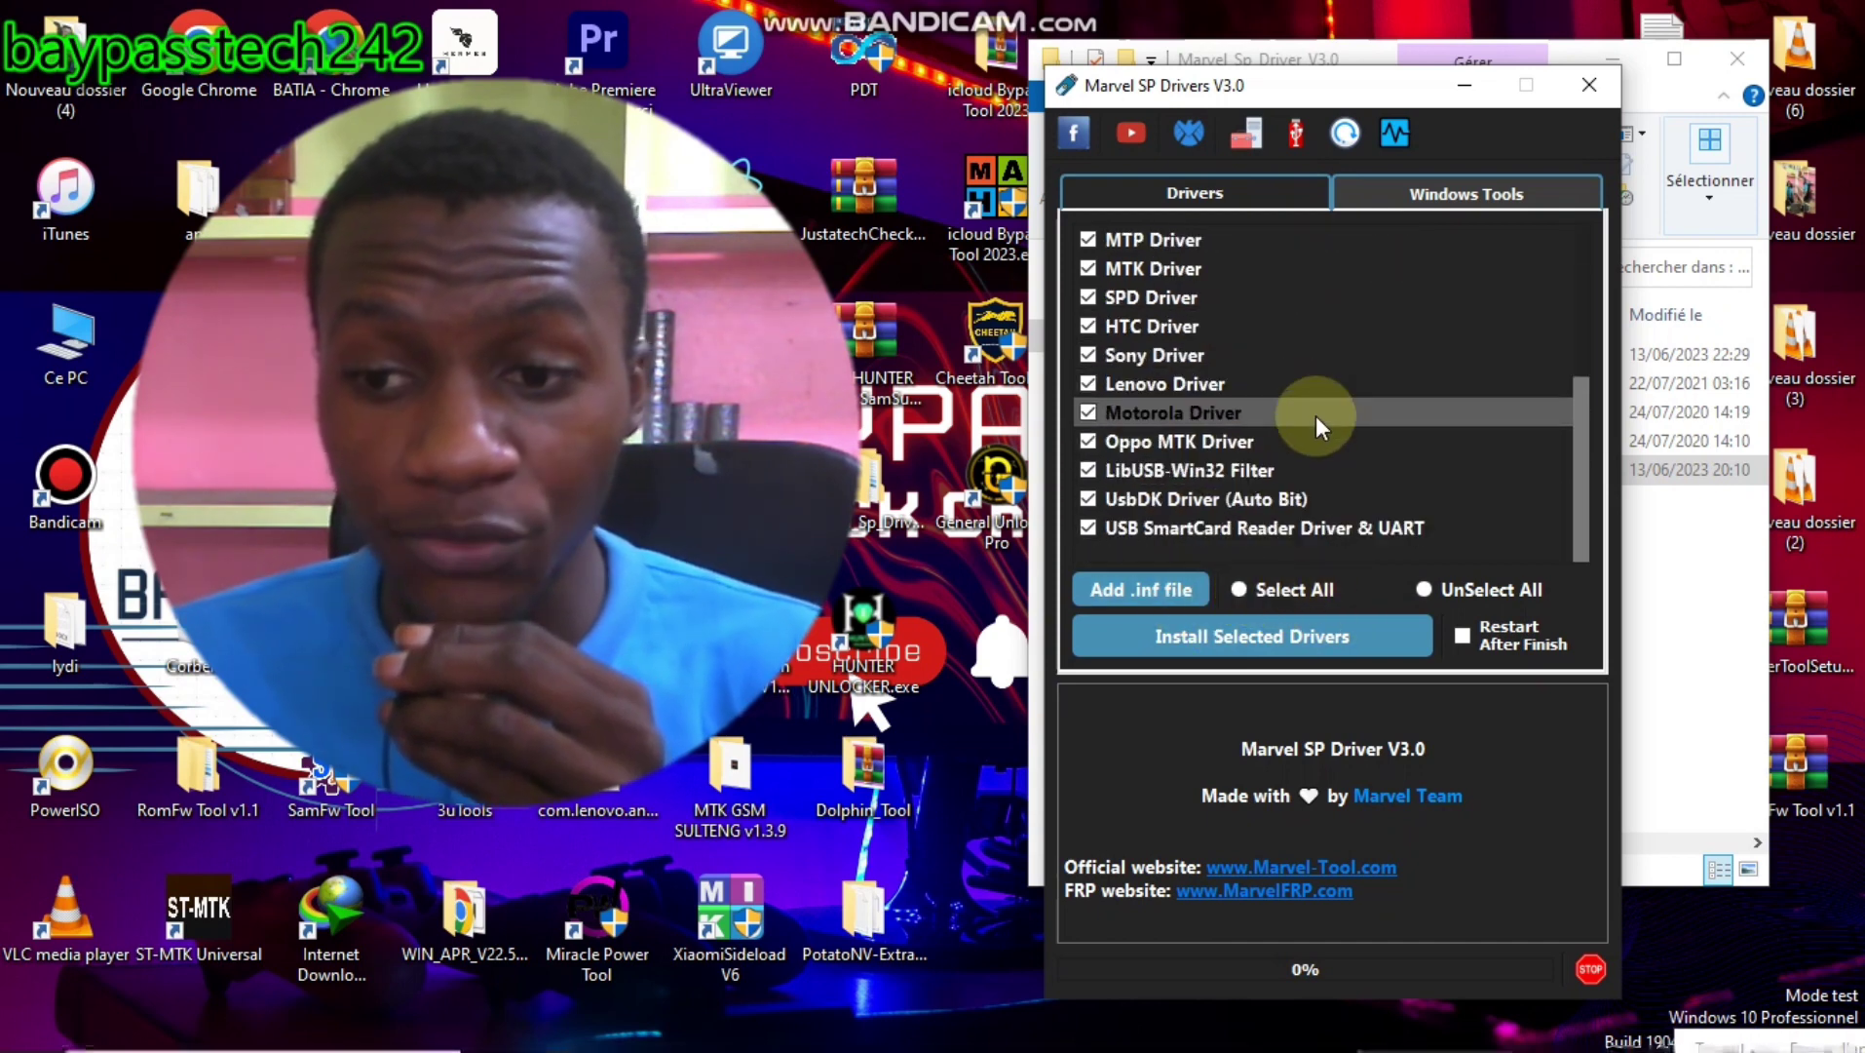
- Start installing the selected drivers, and stop the operation while it is running
{"action": "left_click", "coordinate": [1301, 635]}
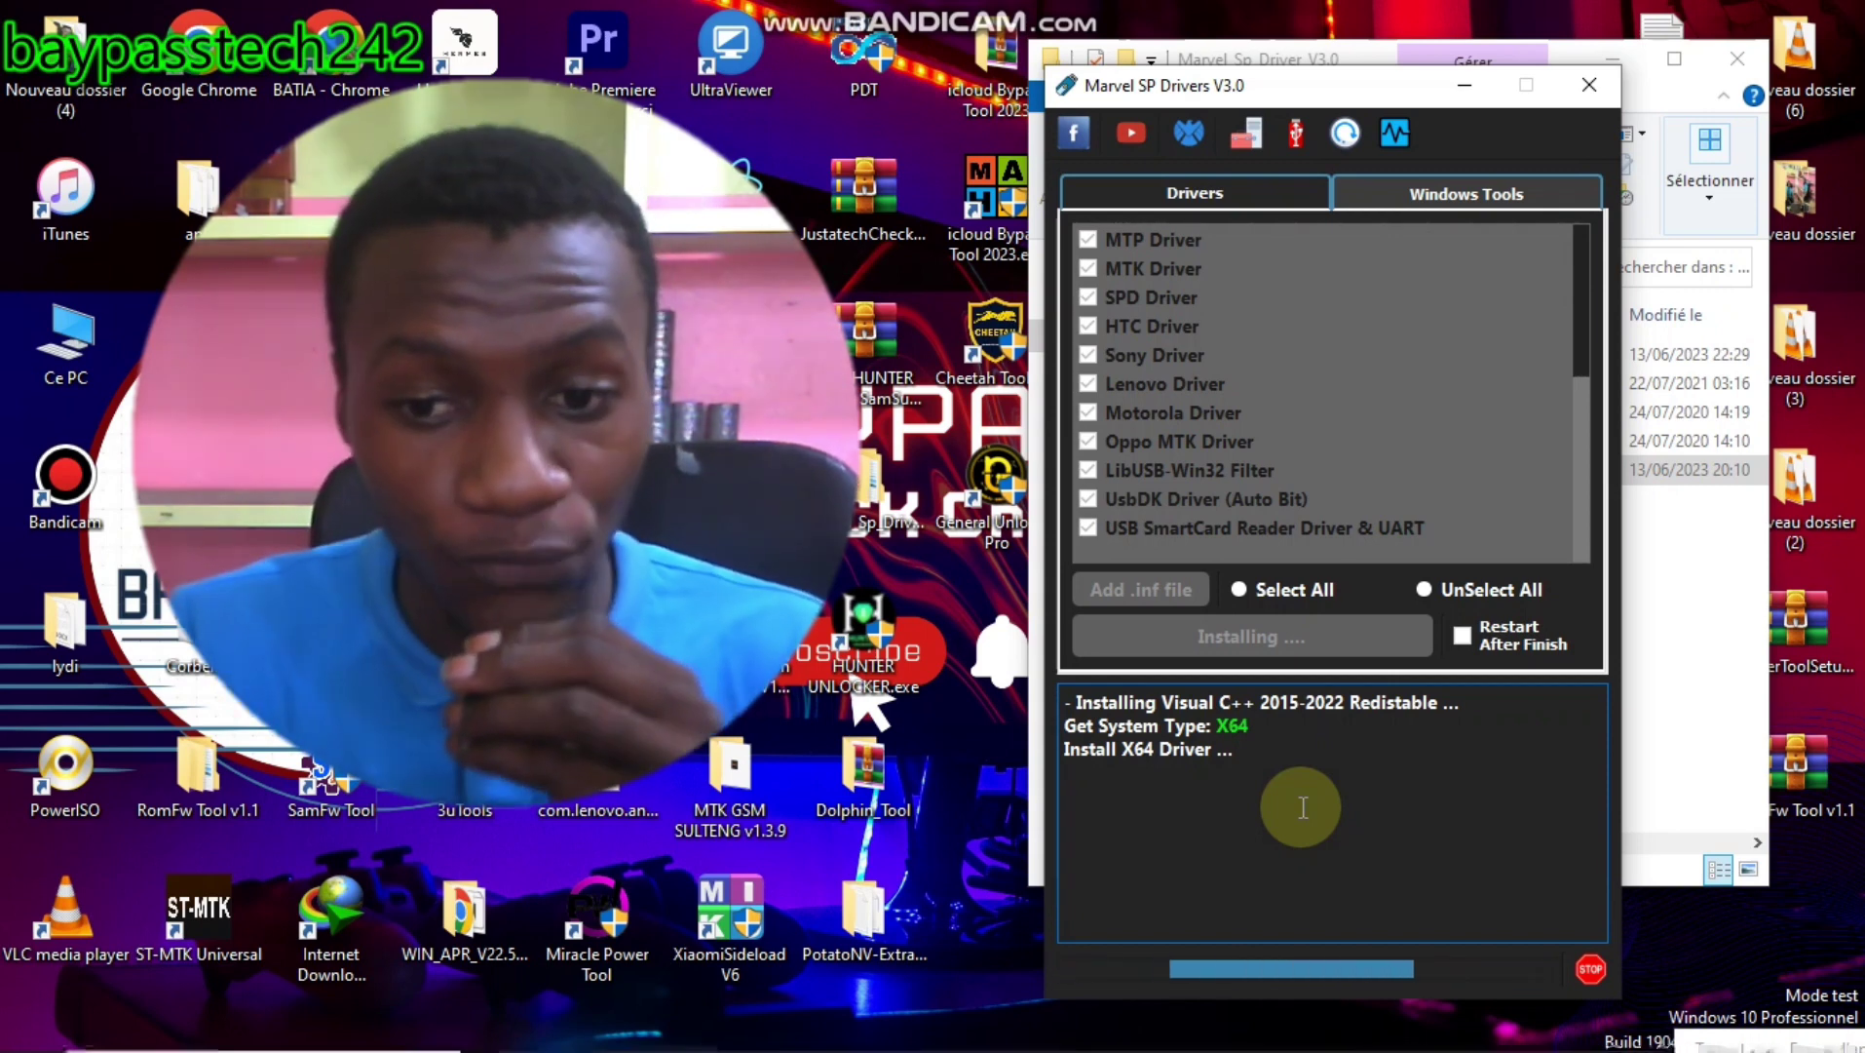
{"action": "left_click", "coordinate": [1601, 971]}
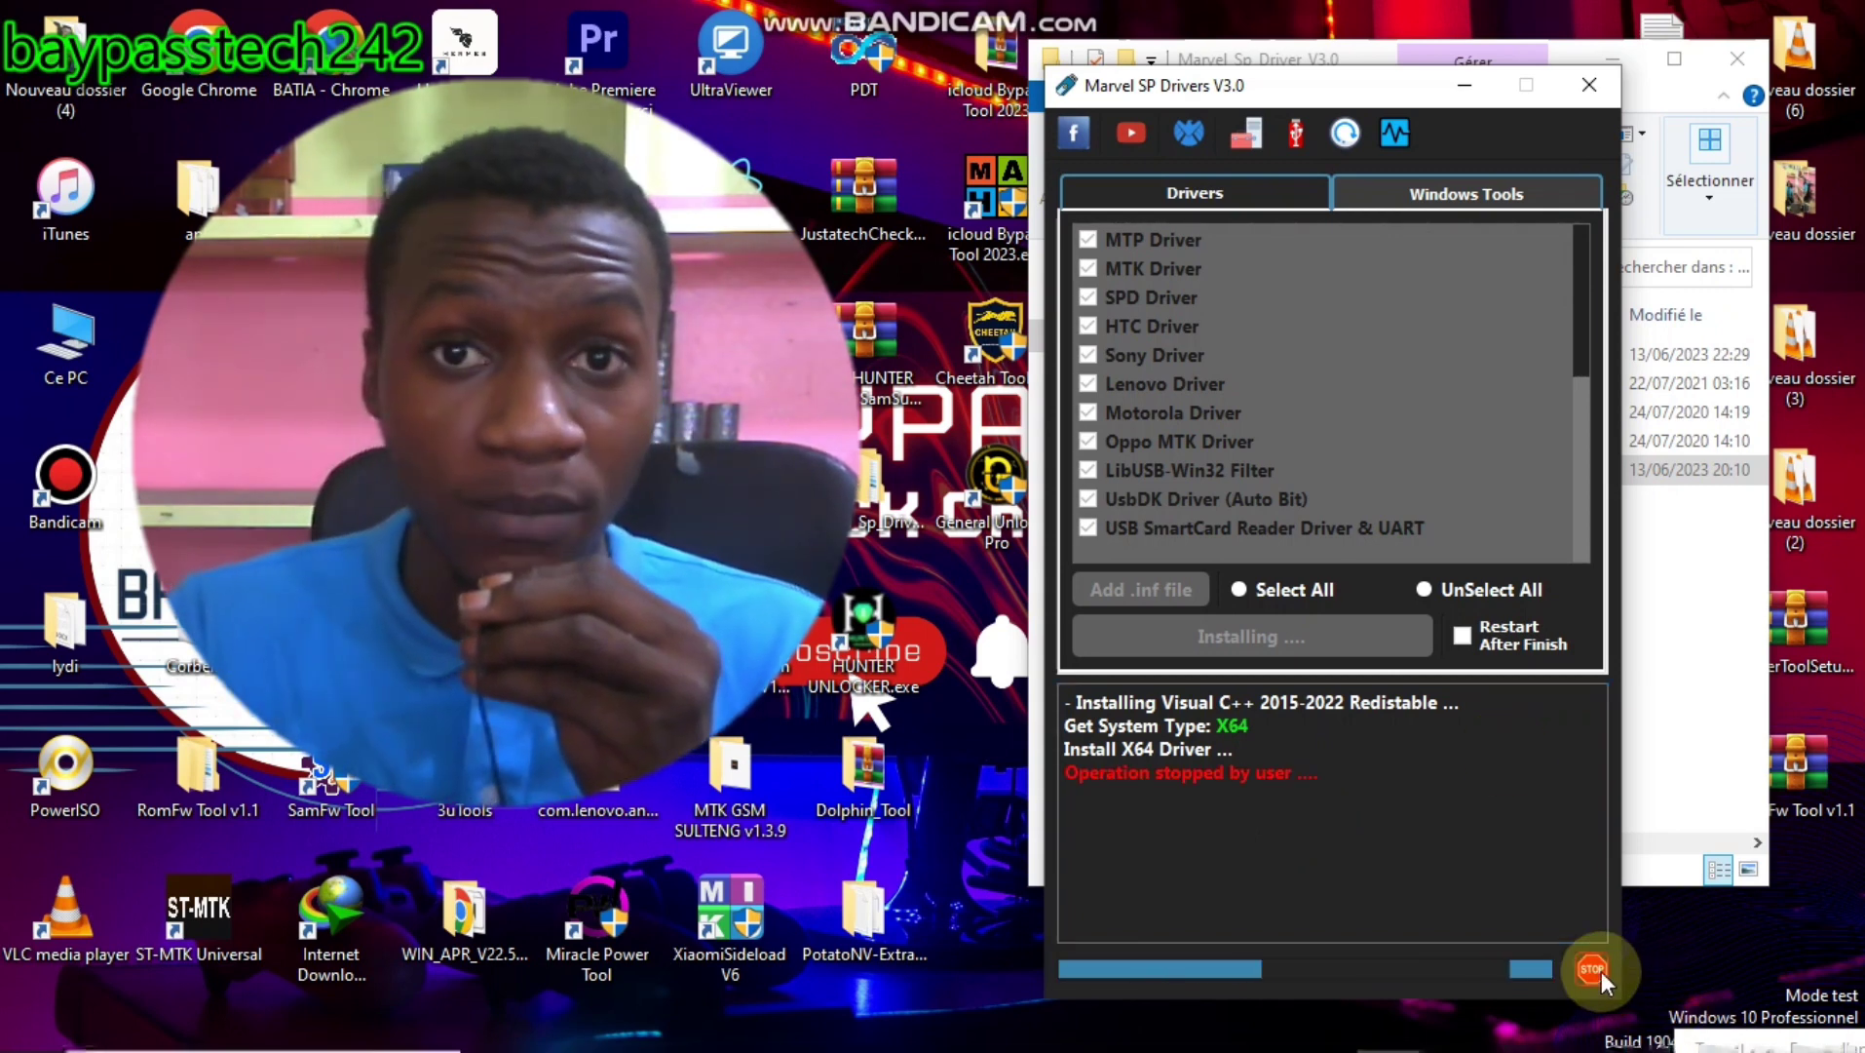